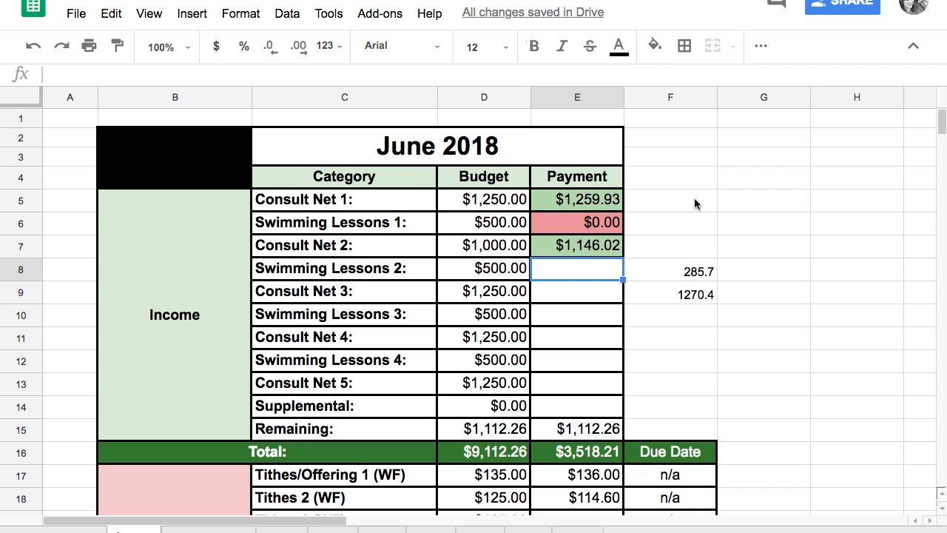
Step: Enter 285.70 as the Swimming Lessons 2 payment and clear the scratch number beside it in F8
type("28")
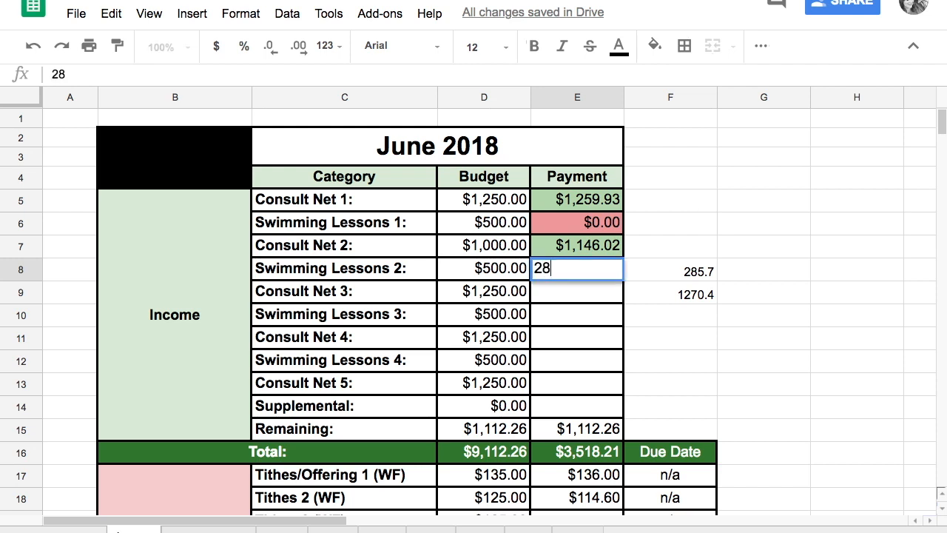
type("5.70")
key("Return")
key("Up")
key("Right")
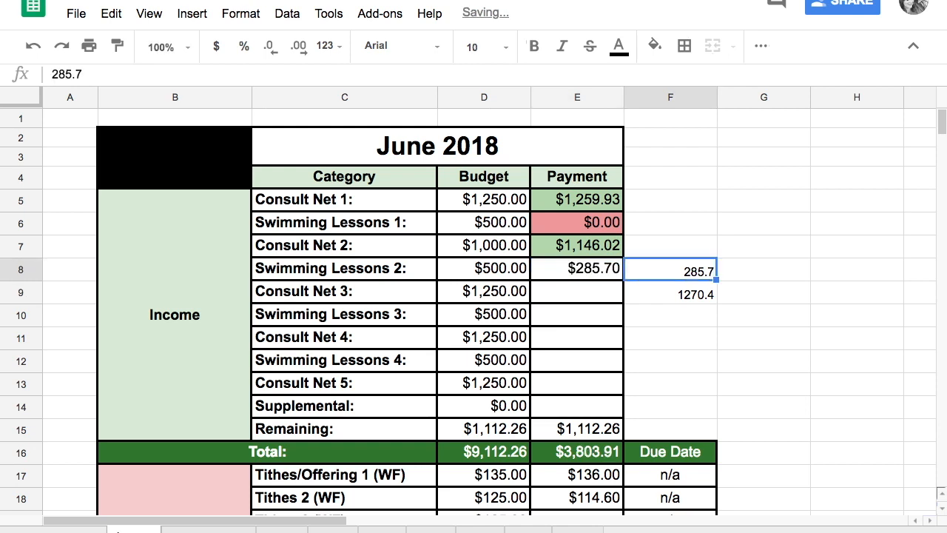
key("Delete")
Step: Fill the Swimming Lessons 2 payment cell with the same light red as the Swimming Lessons 1 payment
key("Left")
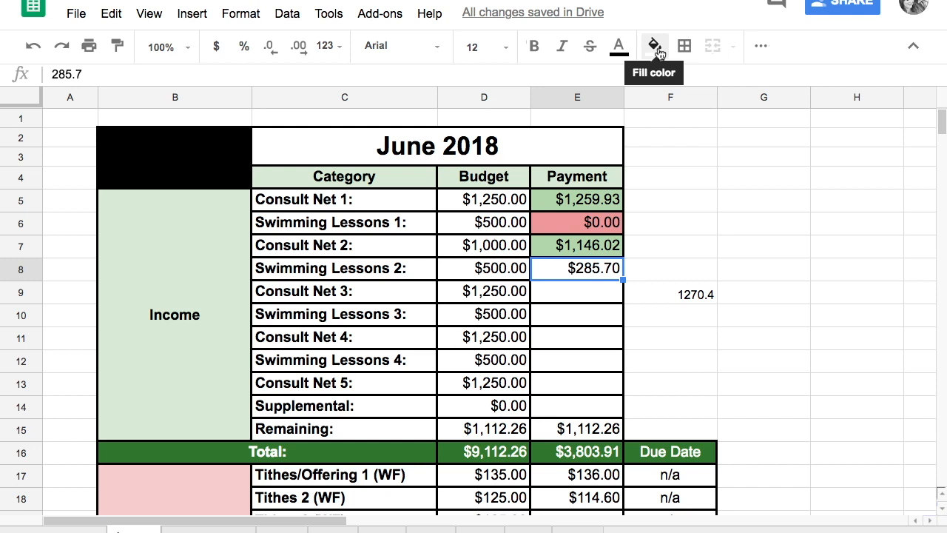
left_click(655, 48)
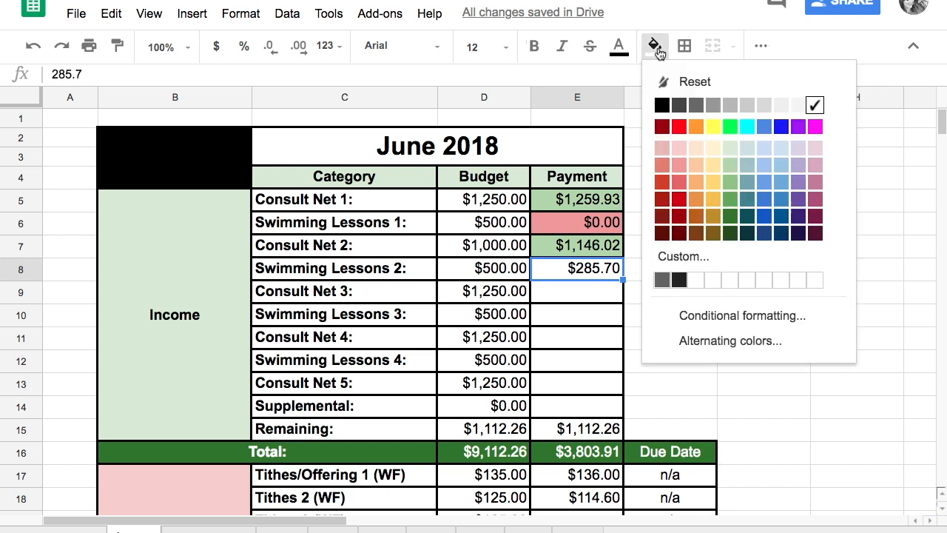
left_click(677, 148)
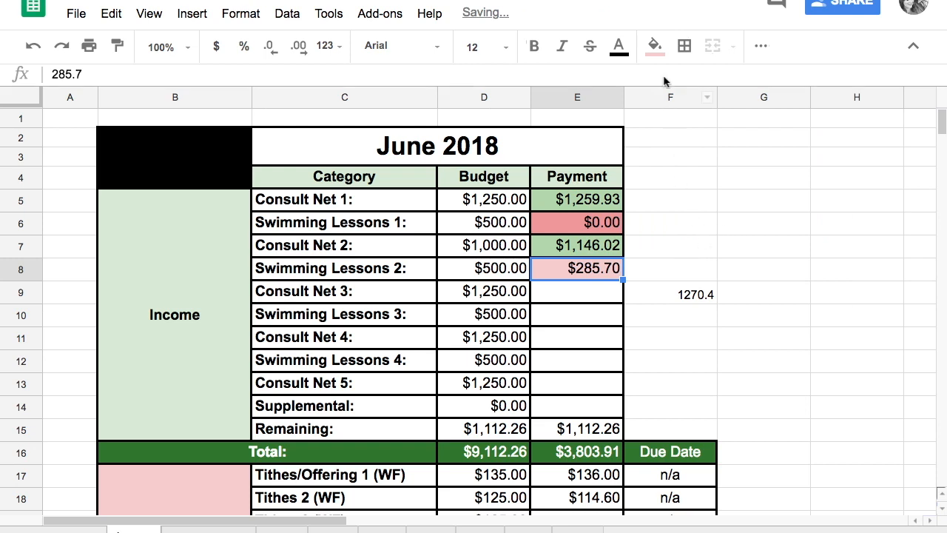
left_click(659, 45)
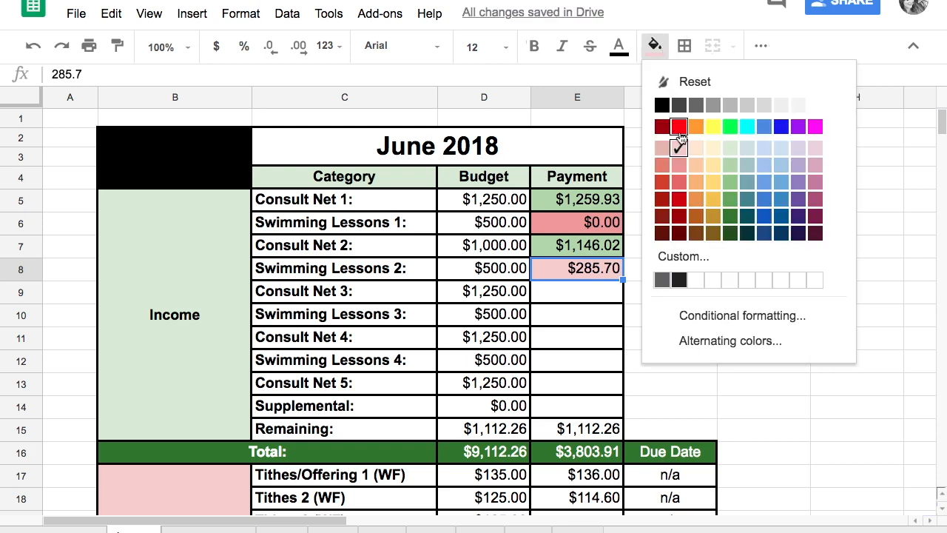
left_click(679, 164)
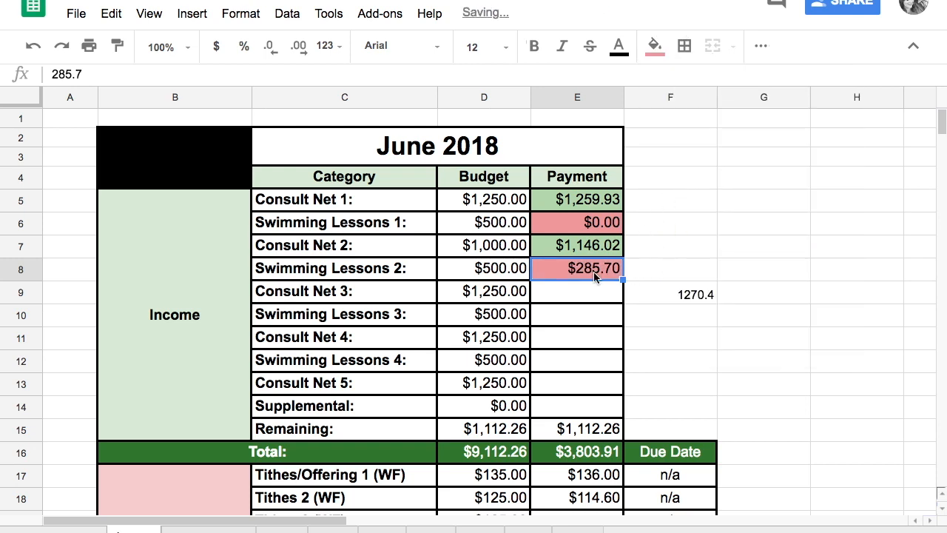
left_click(666, 260)
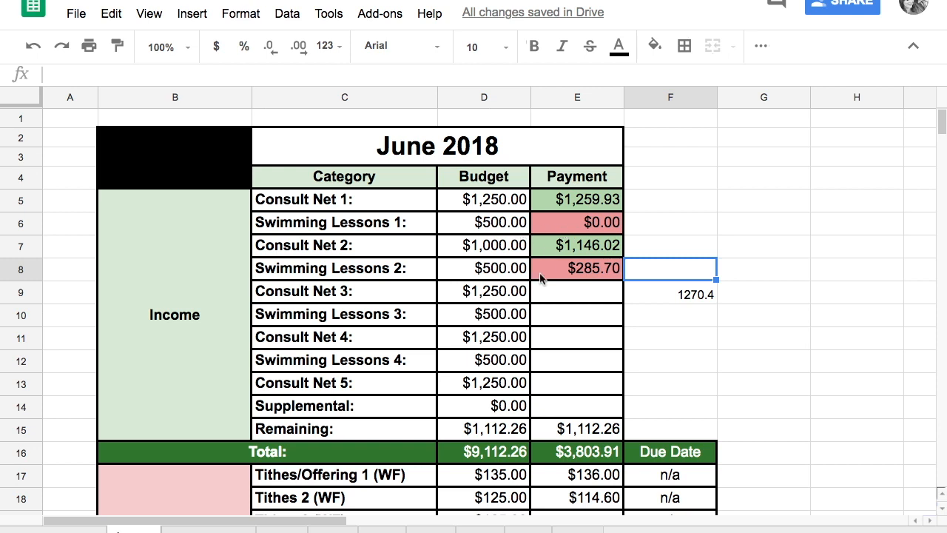
Step: Enter 1270.40 as the Consult Net 3 payment and clear the scratch number beside it in F9
left_click(576, 300)
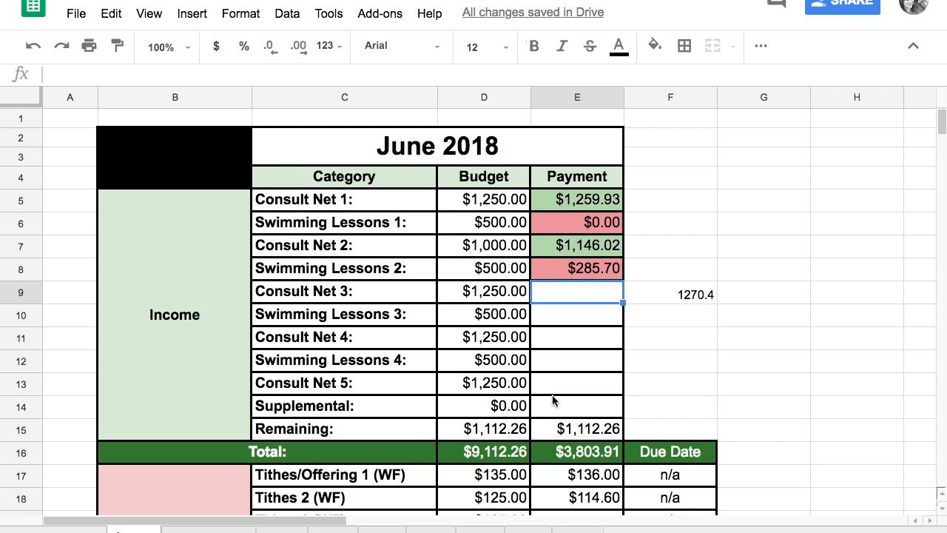
type("12")
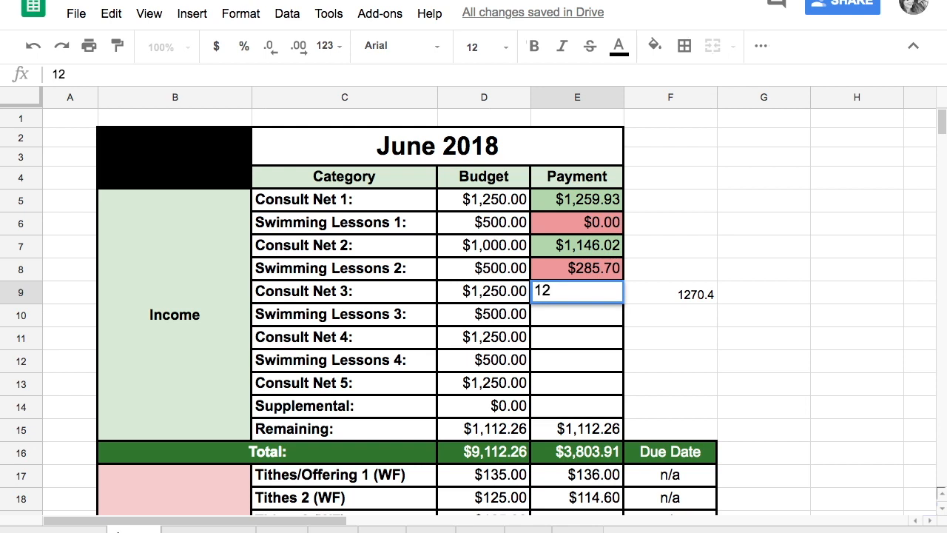
type("7.")
key("BackSpace")
type("0.40")
key("Return")
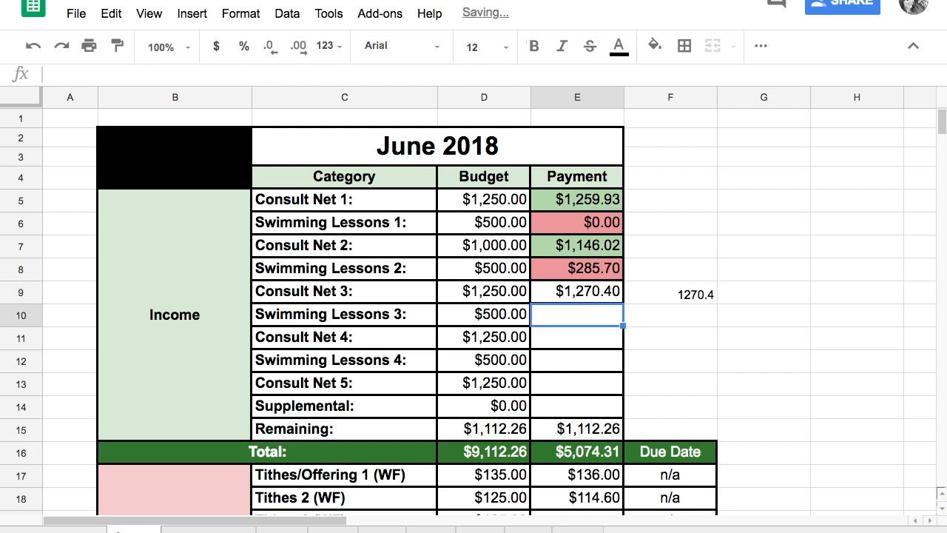
key("Up")
key("Right")
key("Delete")
Step: Fill the Consult Net 3 payment cell with the same light green as the Consult Net 2 payment
key("Left")
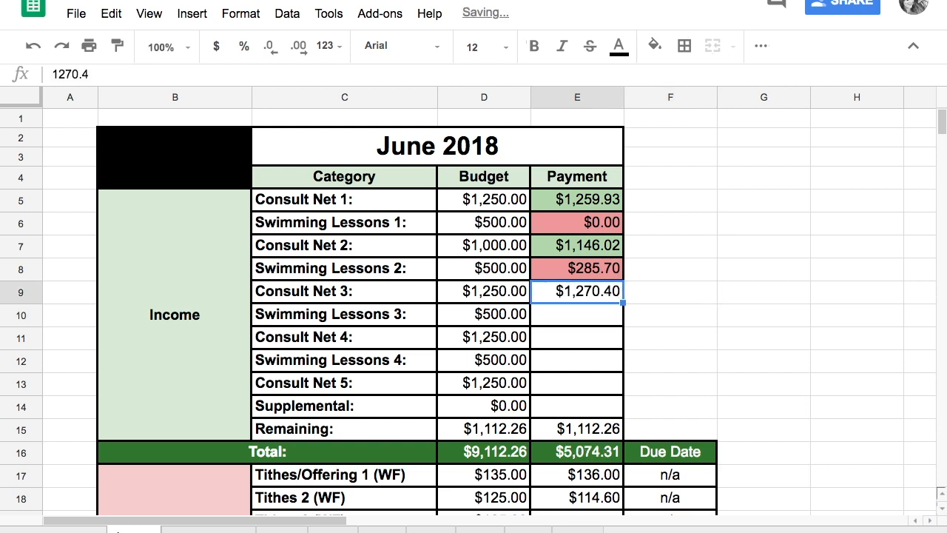
left_click(655, 47)
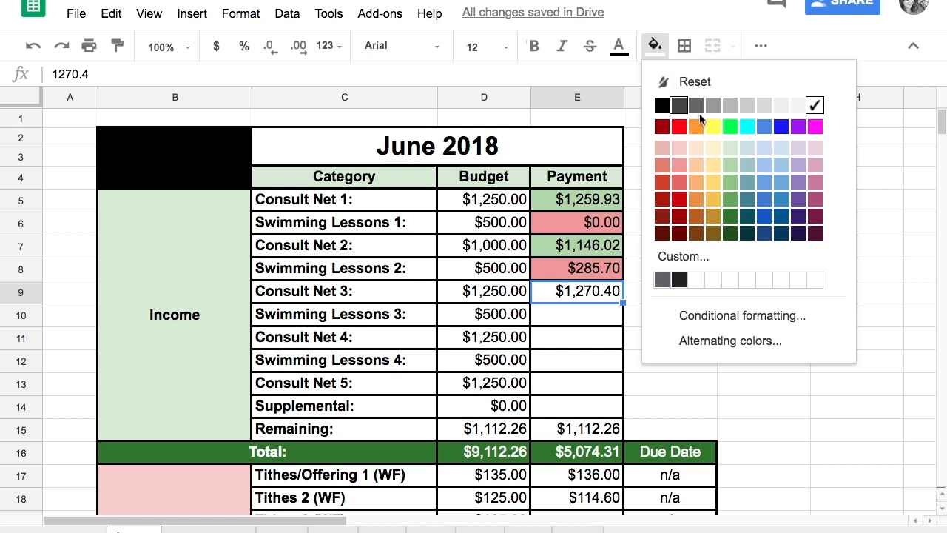
left_click(733, 163)
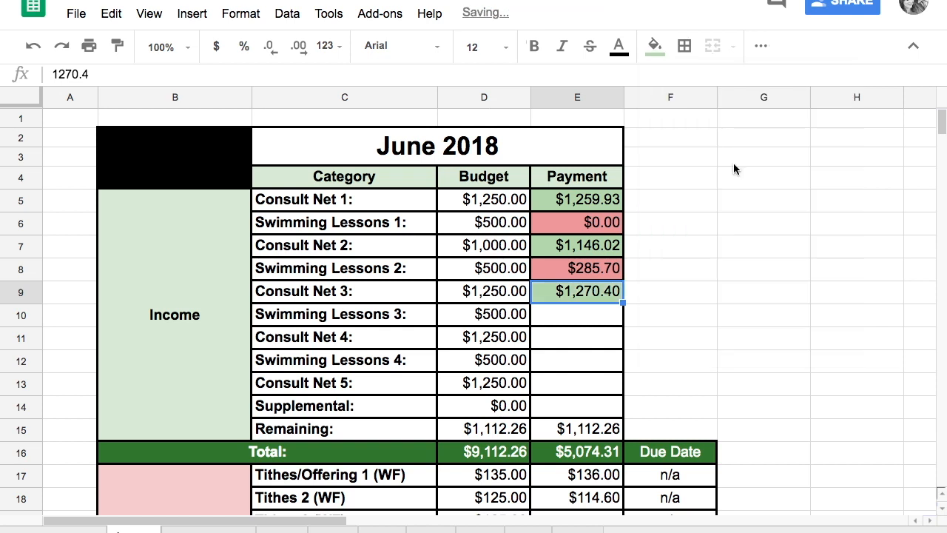
left_click(714, 269)
Step: Enter 127.04 as the Tithes 3 (WF) payment in the Regular Cost section
key("Down")
key("Down")
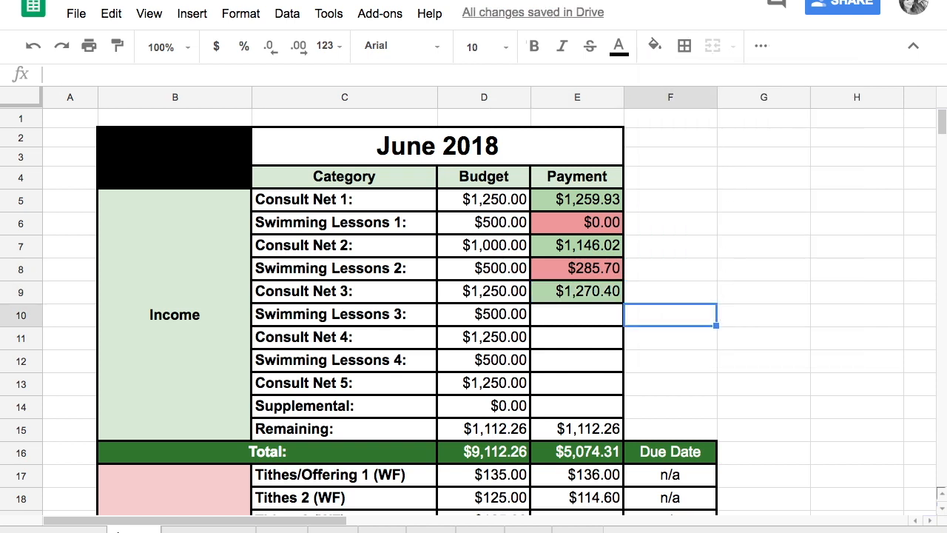
key("Left")
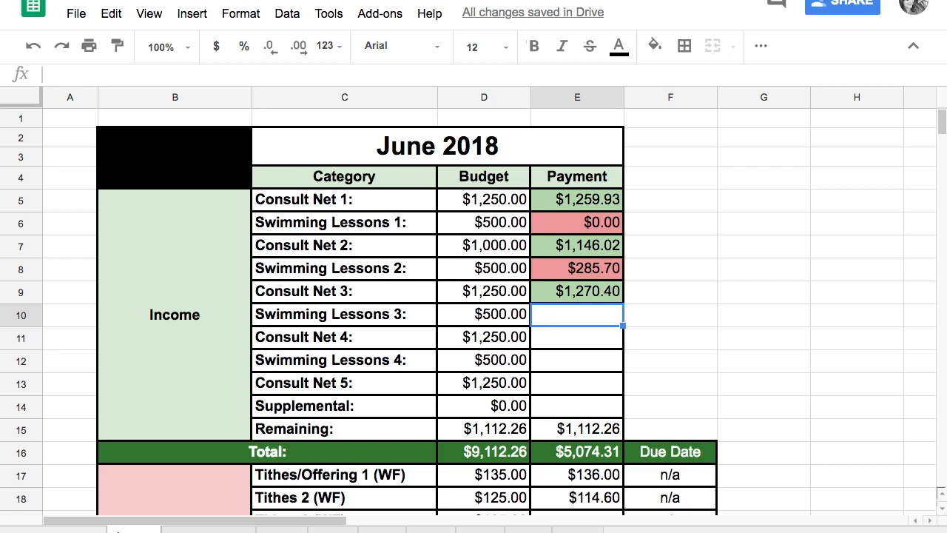
key("Down")
key("Down")
key("Down")
key("Down")
key("Down")
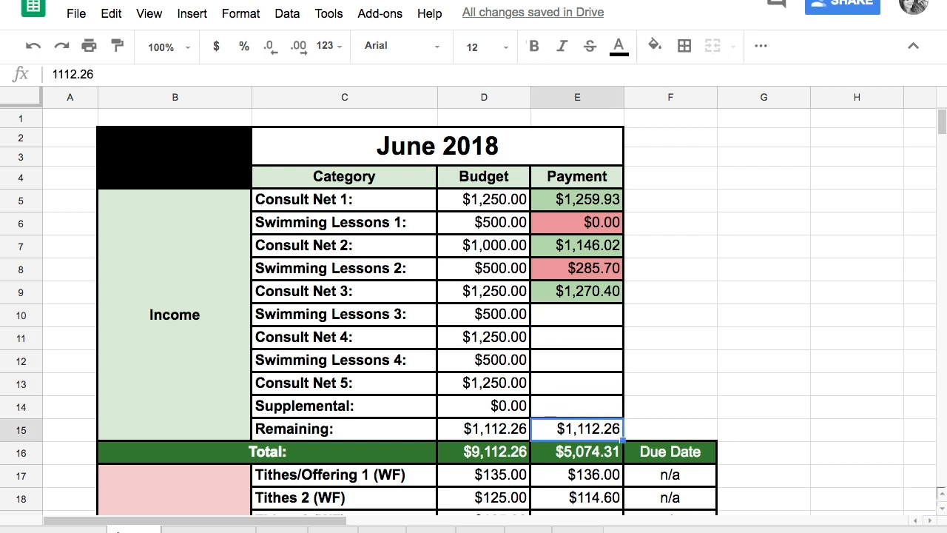
key("Down")
key("Down")
key("Down")
key("Down")
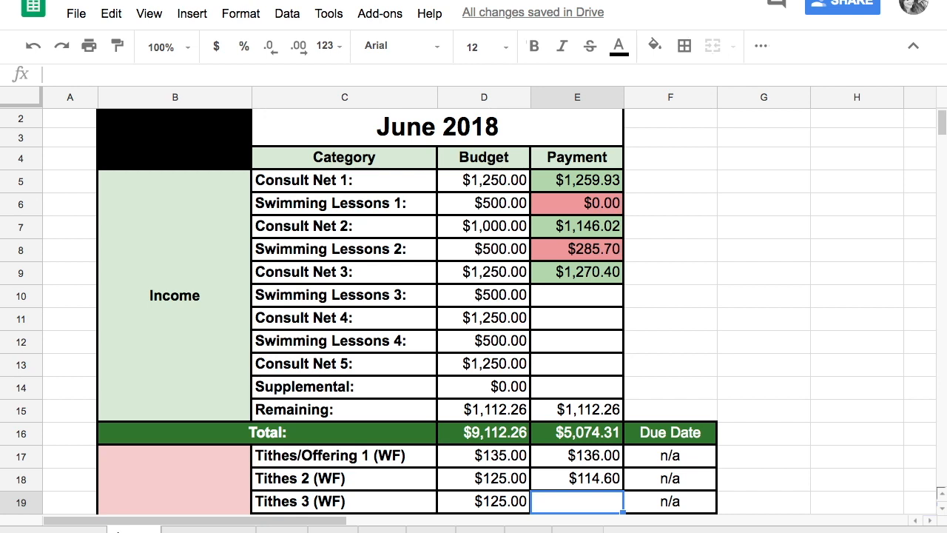
type("127")
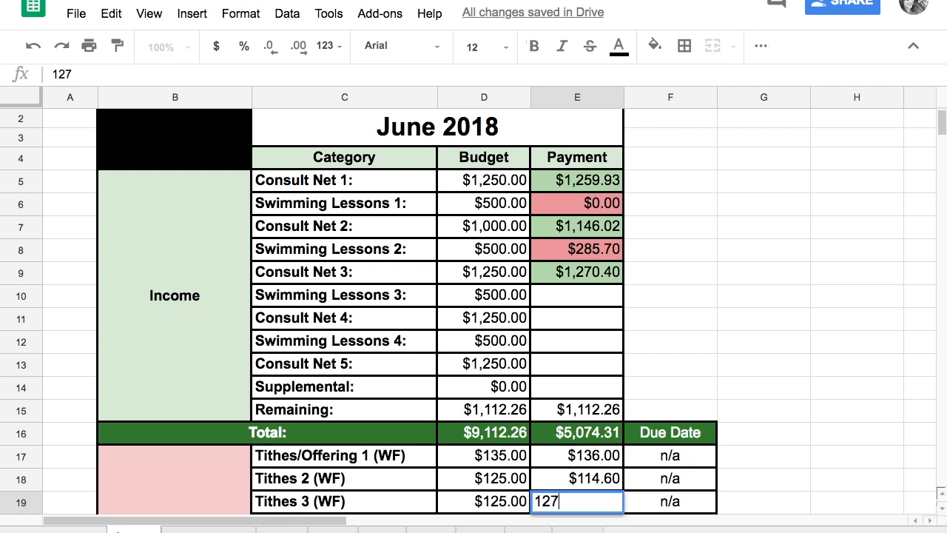
type(".04")
key("Return")
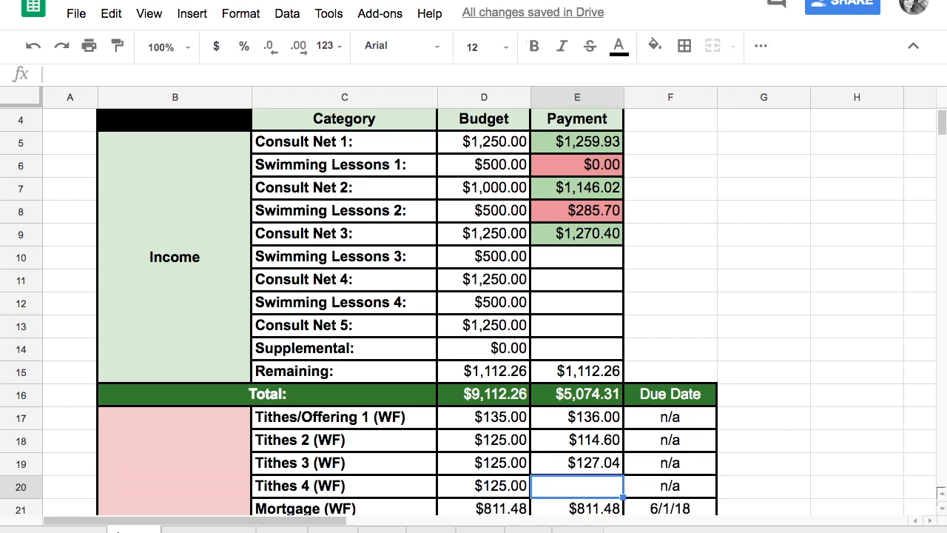
Step: Set the Babysitting payment in the Regular Cost section to 160
left_click(586, 217)
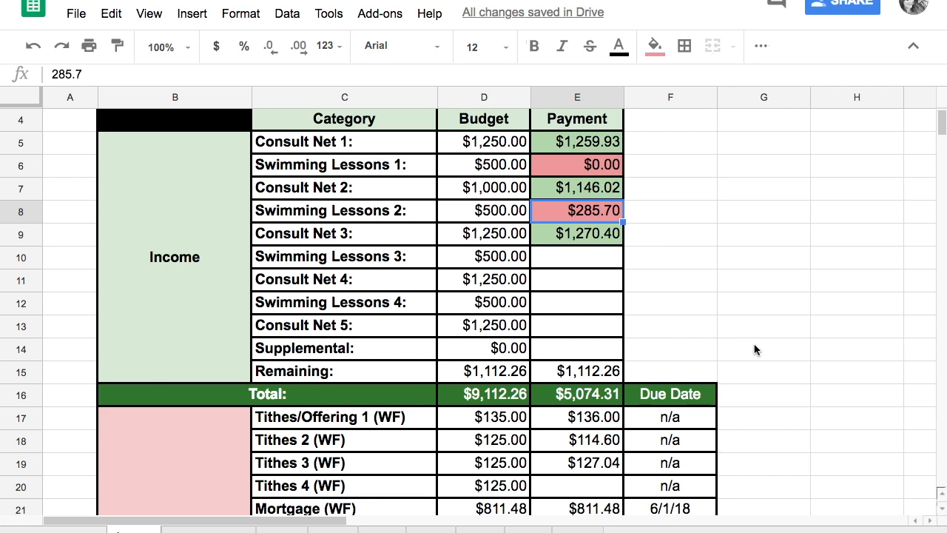
scroll(755, 349, "down", 3)
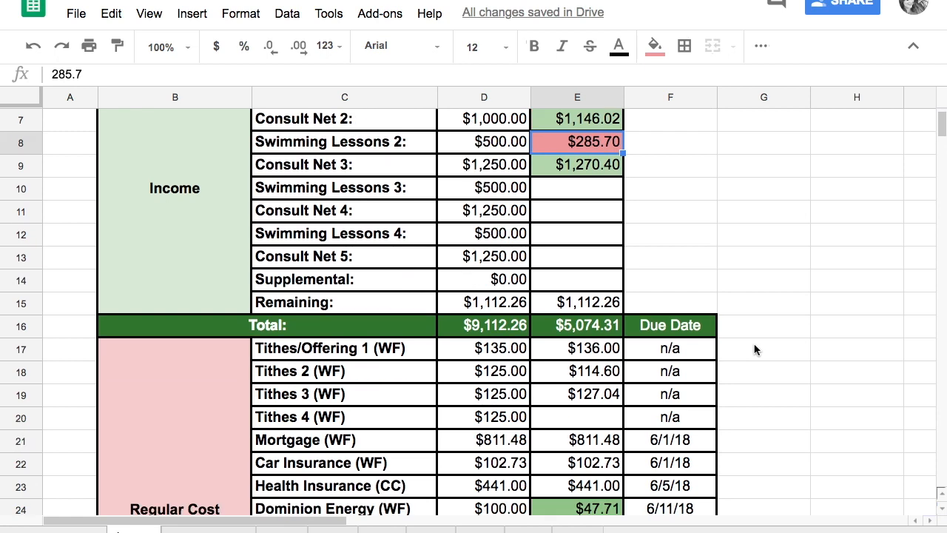
scroll(755, 349, "down", 3)
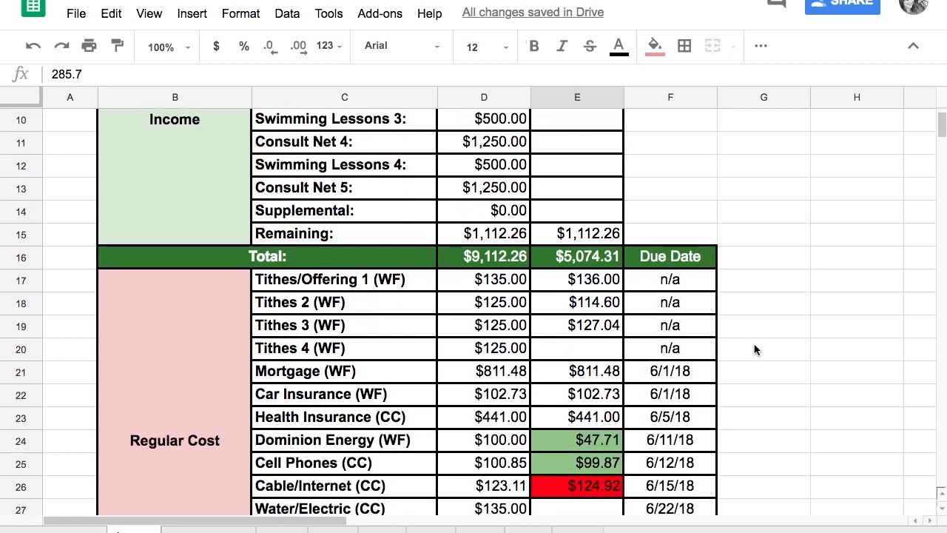
scroll(755, 350, "down", 1)
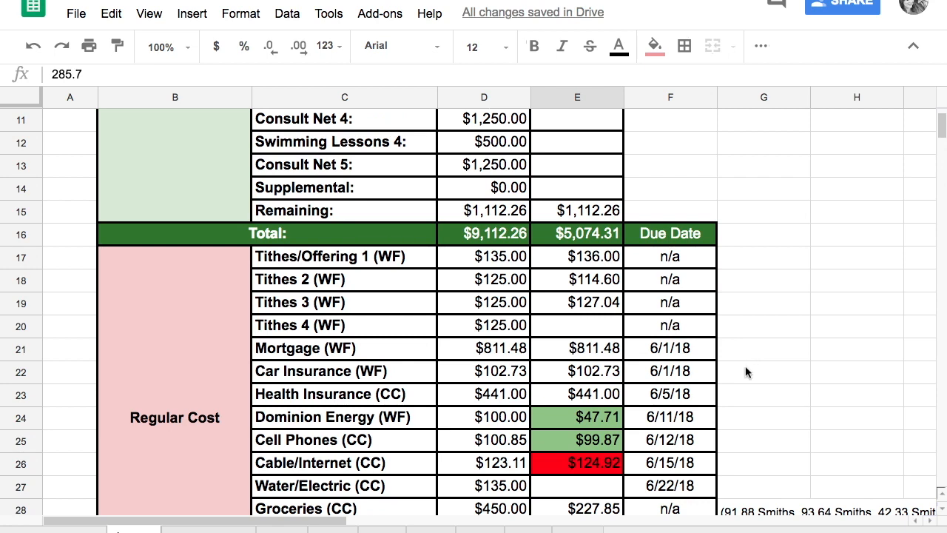
scroll(745, 373, "down", 2)
scroll(745, 371, "down", 3)
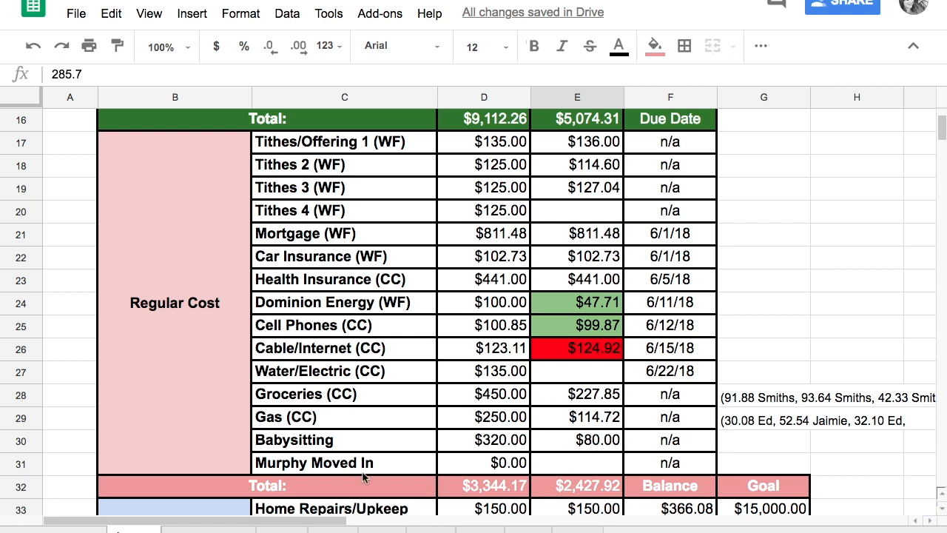
left_click(609, 440)
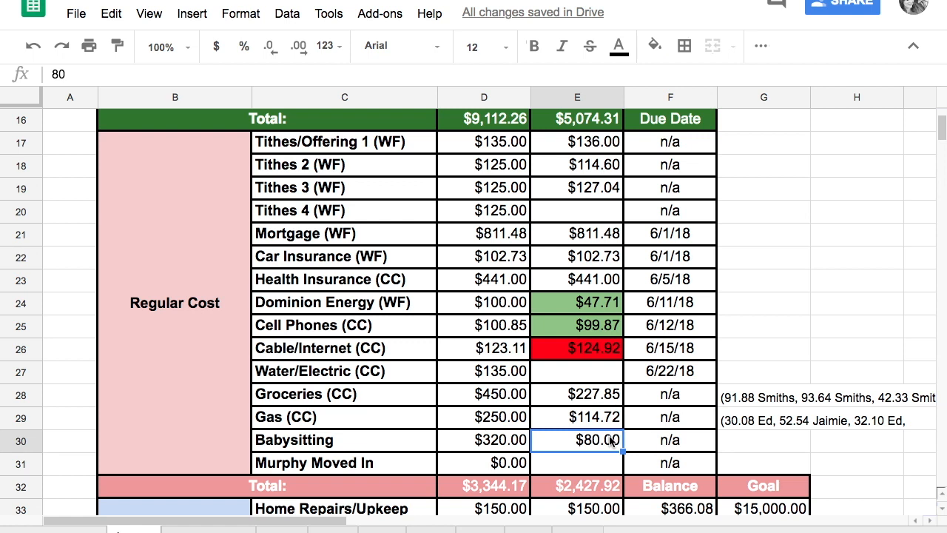
type("160")
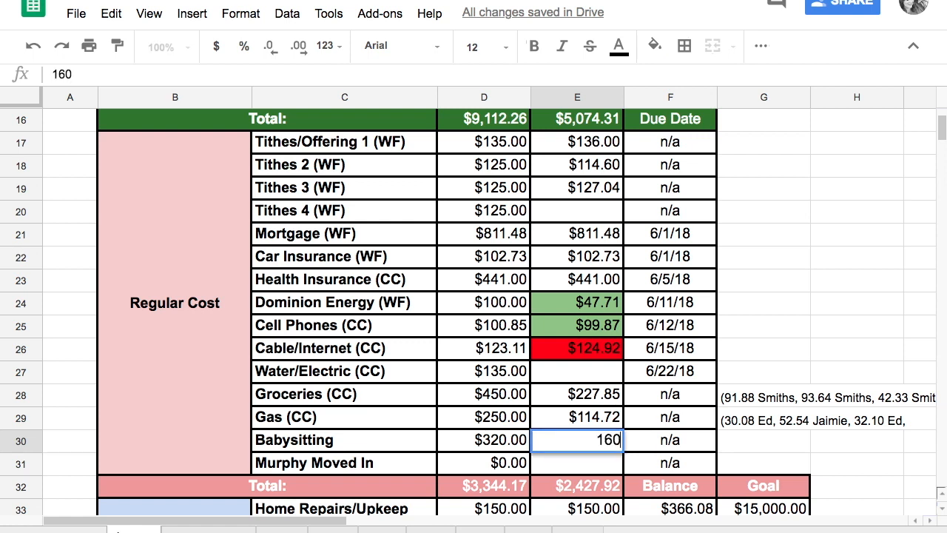
key("Return")
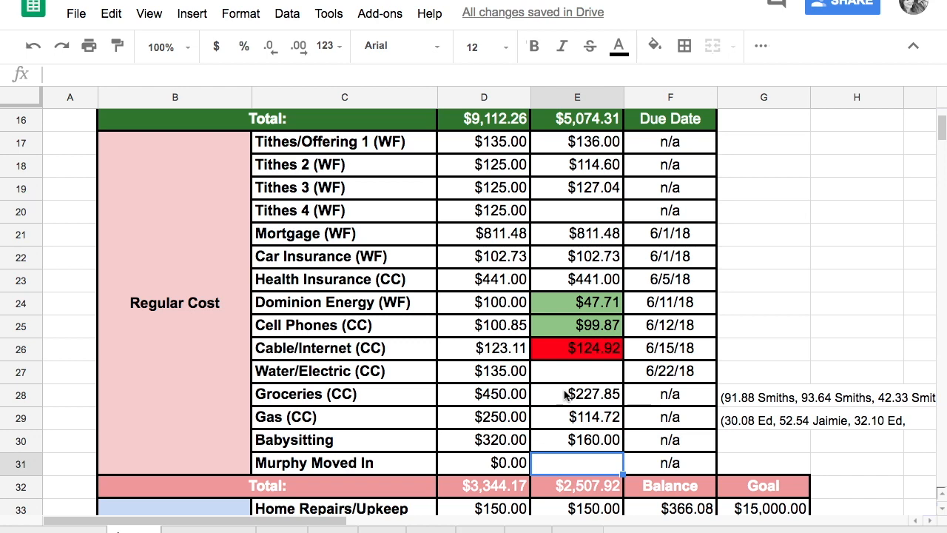
Step: Enter 200 as the payment for the wedding category in the Sinking Funds section
scroll(565, 396, "down", 6)
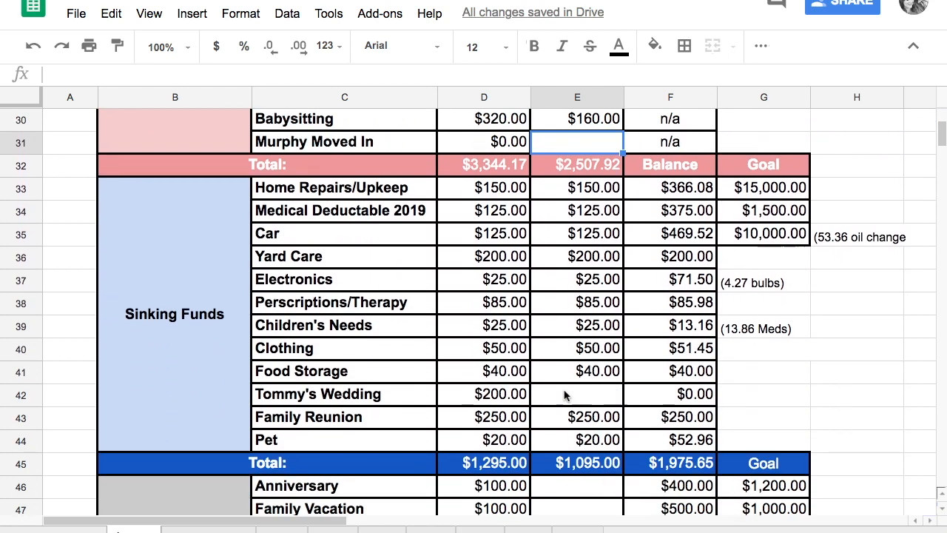
scroll(564, 396, "down", 4)
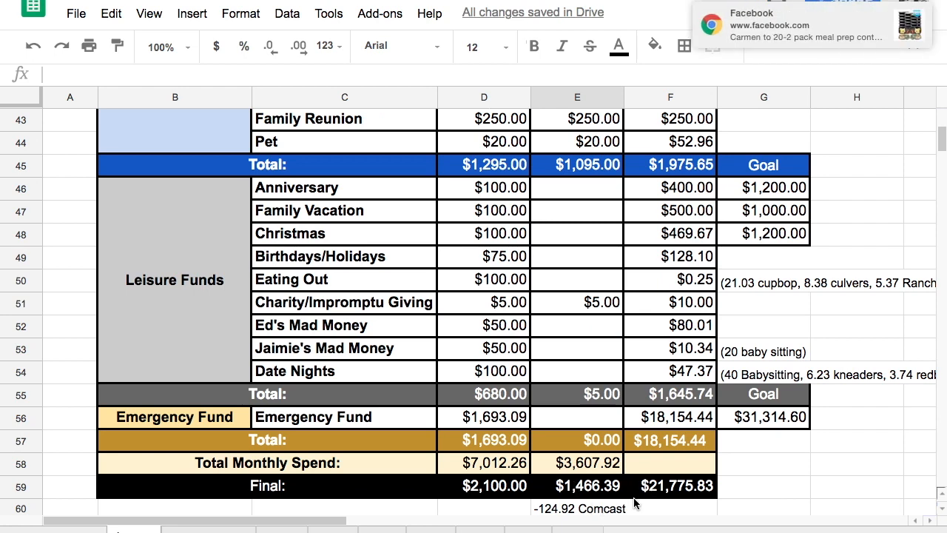
left_click(912, 13)
scroll(808, 231, "up", 3)
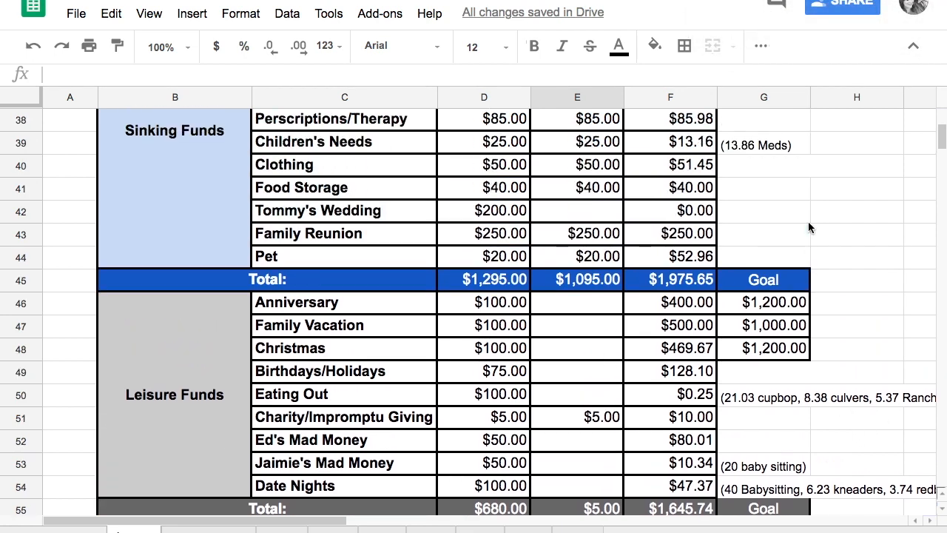
scroll(809, 233, "up", 2)
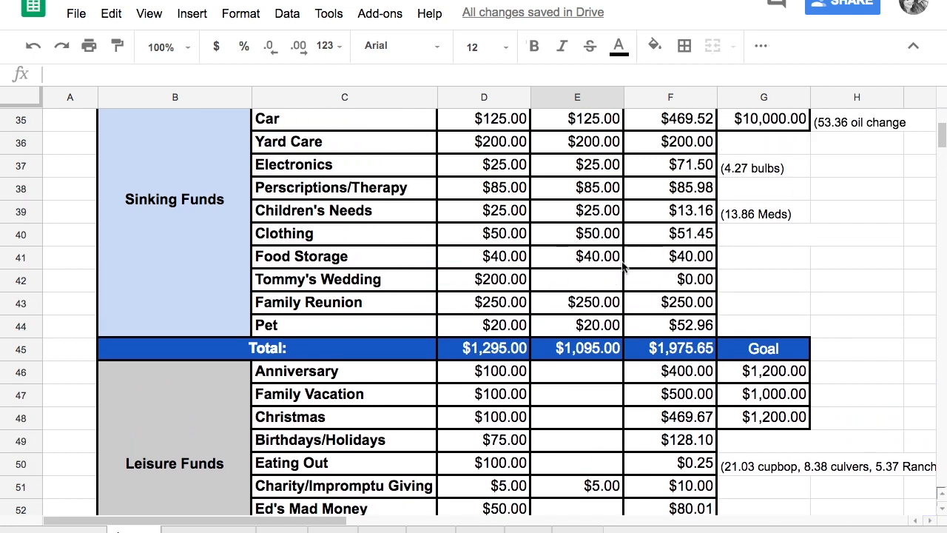
left_click(586, 281)
type("200")
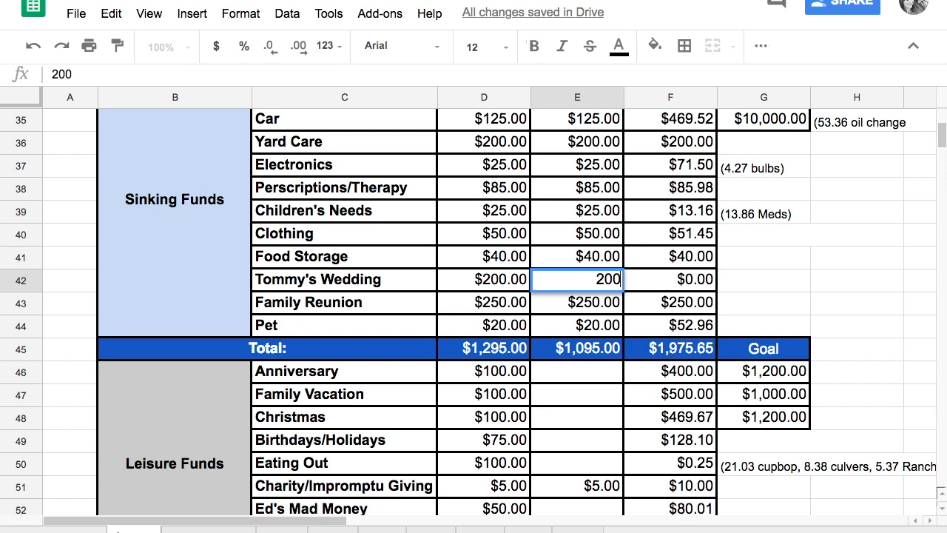
key("Return")
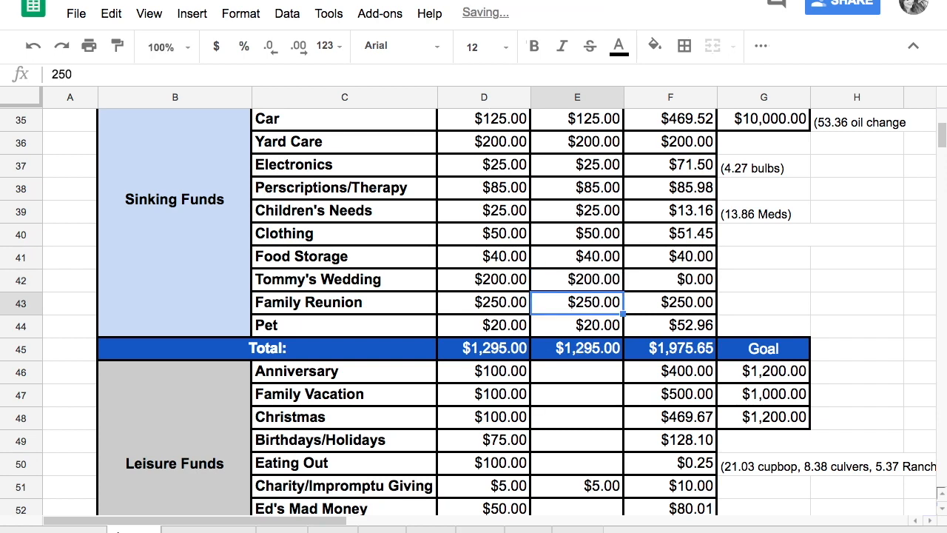
scroll(582, 377, "down", 2)
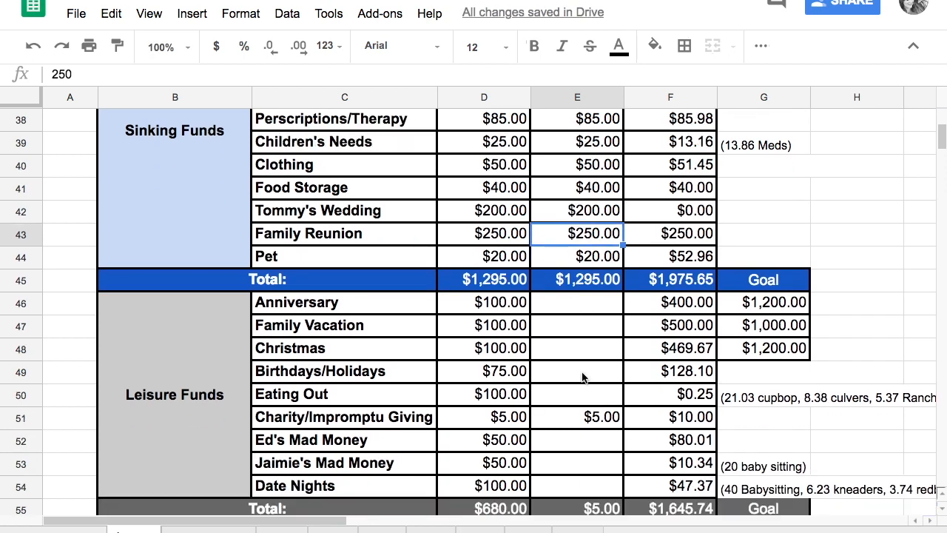
Step: Set the balance of the wedding category in the Sinking Funds section to 200
scroll(582, 377, "up", 6)
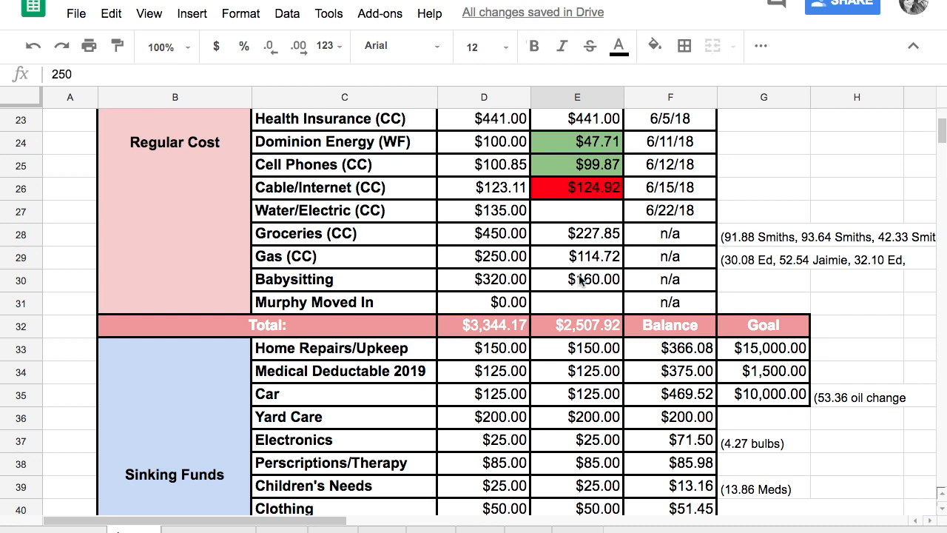
scroll(575, 396, "down", 3)
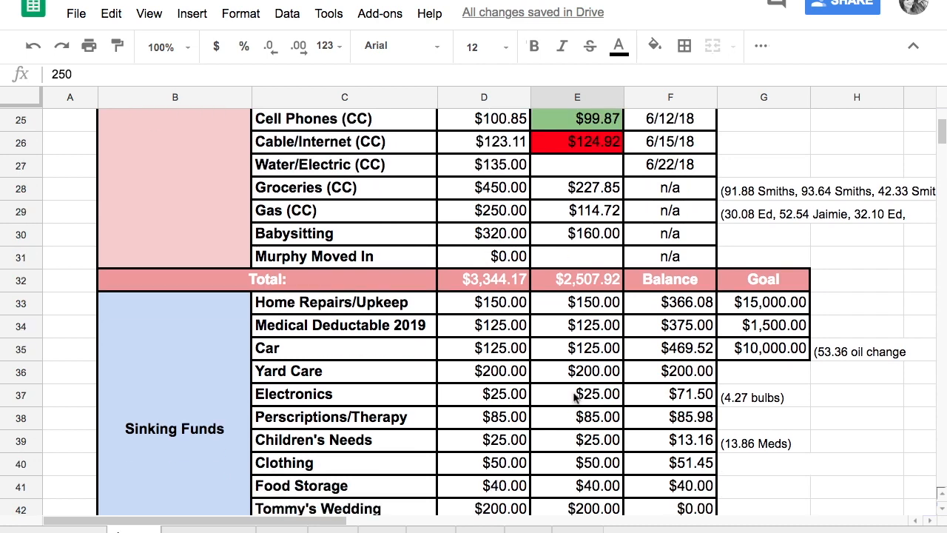
scroll(575, 397, "down", 6)
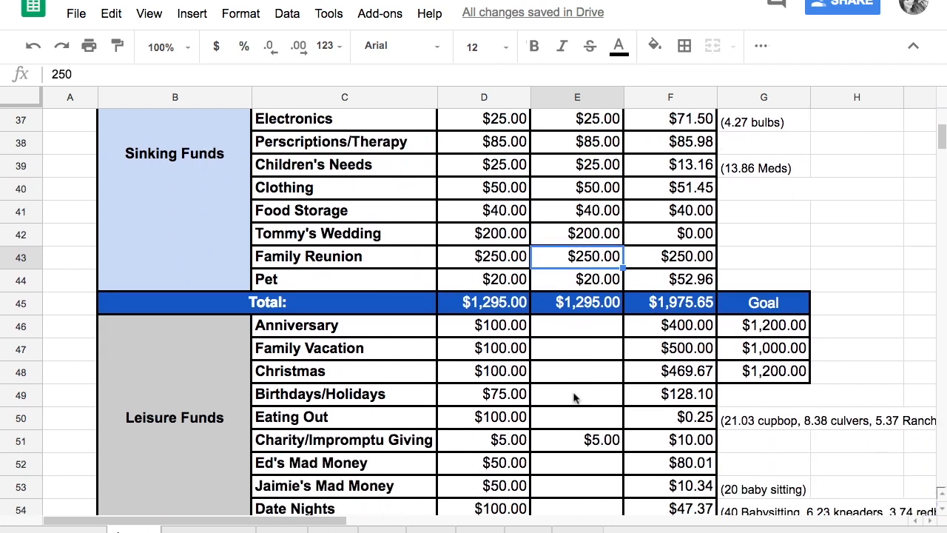
scroll(575, 397, "down", 1)
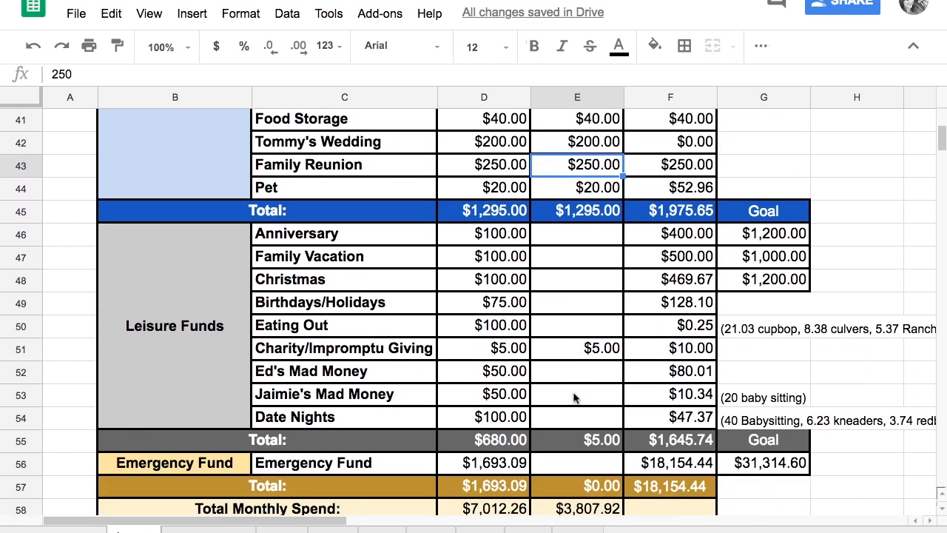
scroll(547, 360, "down", 1)
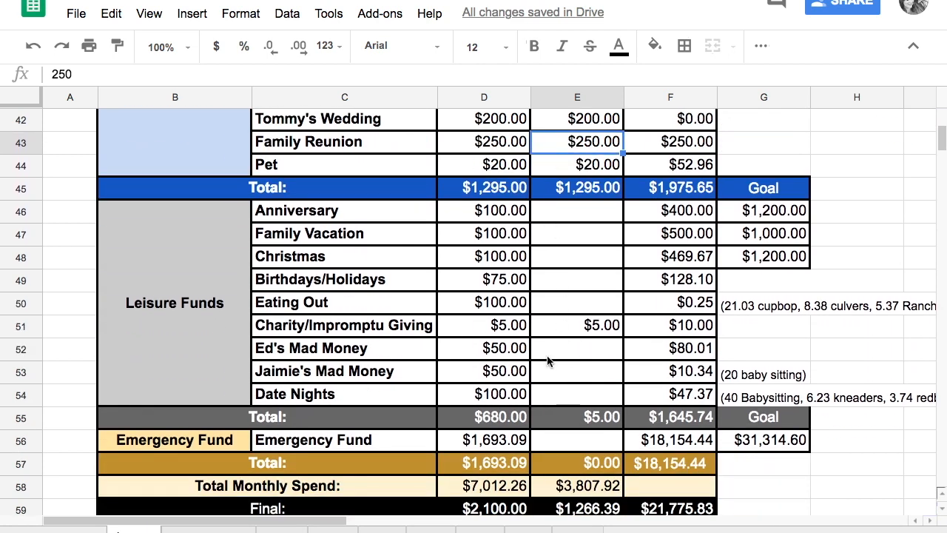
scroll(548, 360, "down", 1)
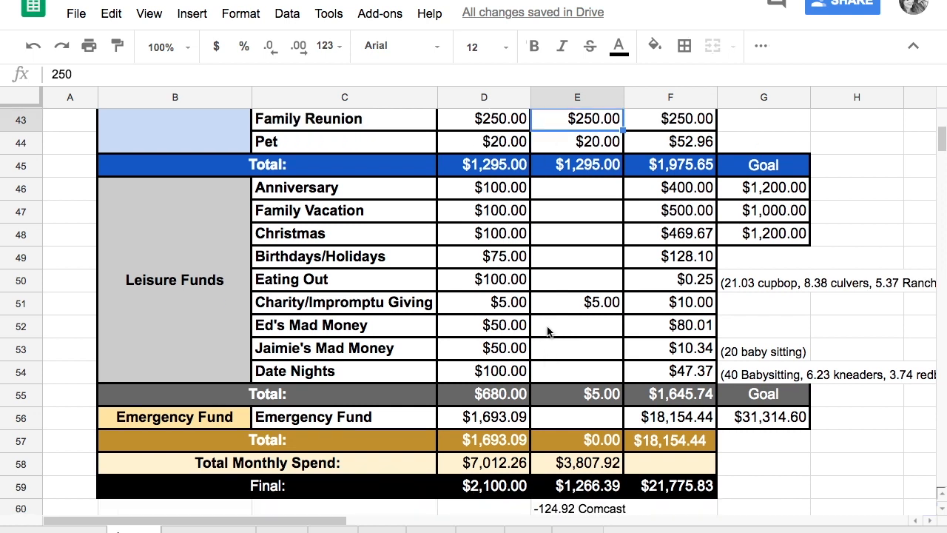
left_click(559, 196)
scroll(559, 196, "up", 3)
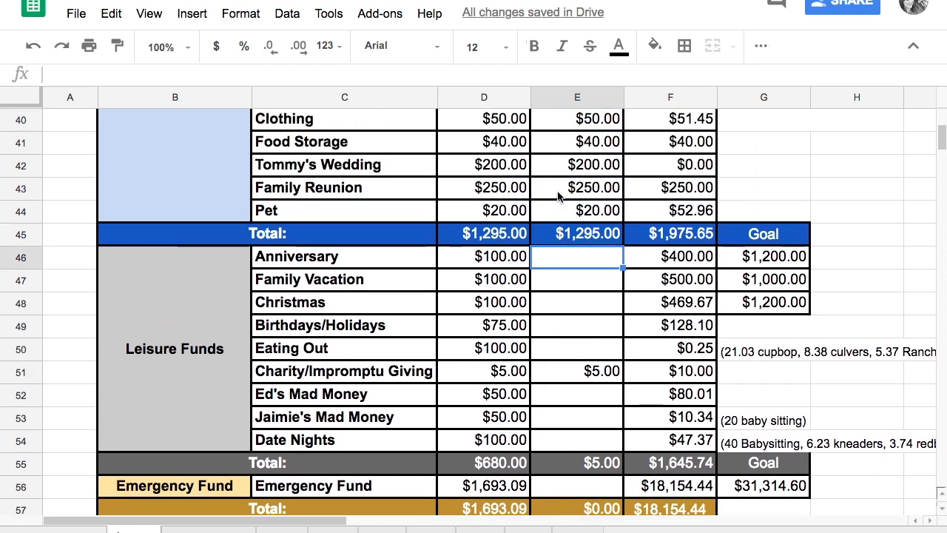
left_click(605, 164)
key("Tab")
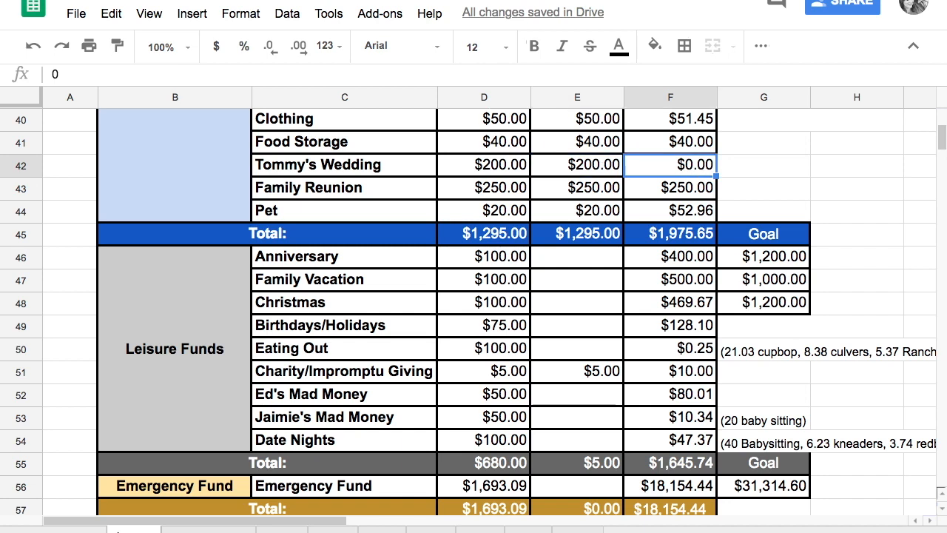
type("200")
key("Tab")
key("Tab")
key("Tab")
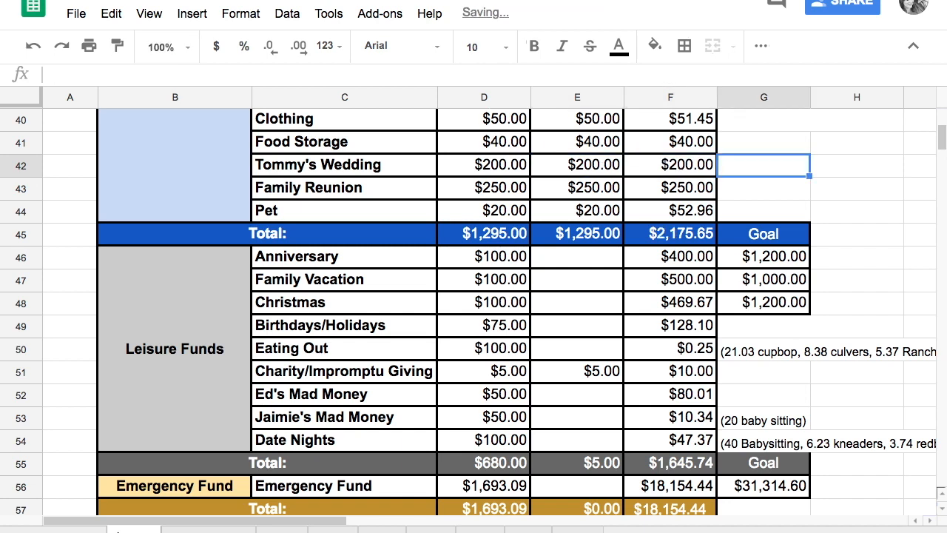
type("200")
key("Return")
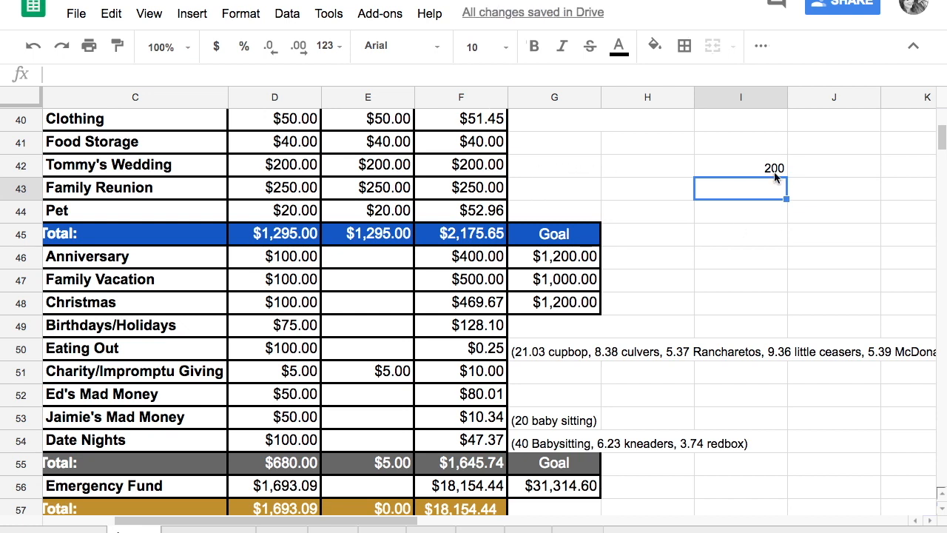
key("Up")
key("Delete")
Step: Enter 200 in cell I40 to note the wedding fund payment beside the budget table
key("Up")
key("Up")
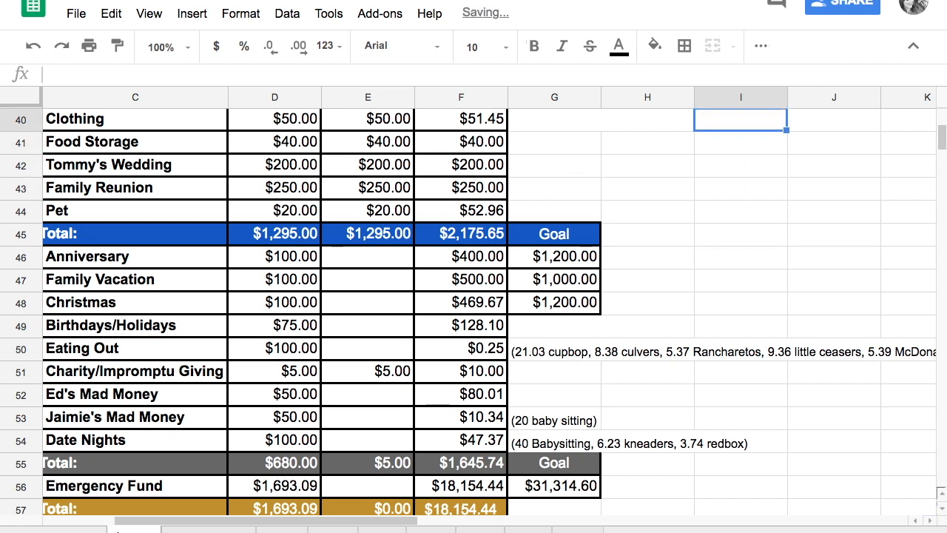
type("200")
key("Return")
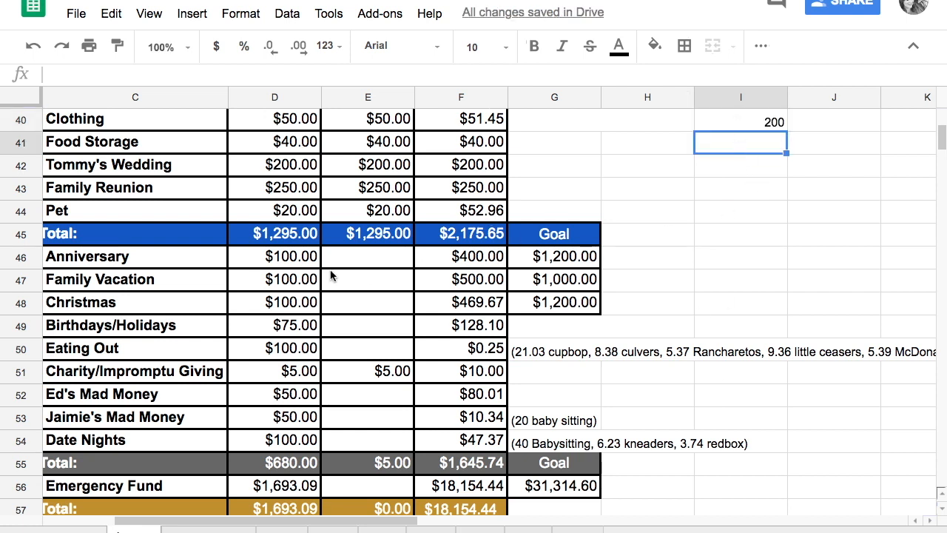
Step: Enter 100 as the Anniversary payment in Leisure Funds and set its balance to 500
scroll(444, 274, "left", 3)
left_click(568, 266)
type("100")
key("Tab")
type("500")
key("Return")
Step: Add 100 for the Anniversary payment in cell I41 of the side list
scroll(716, 241, "right", 1)
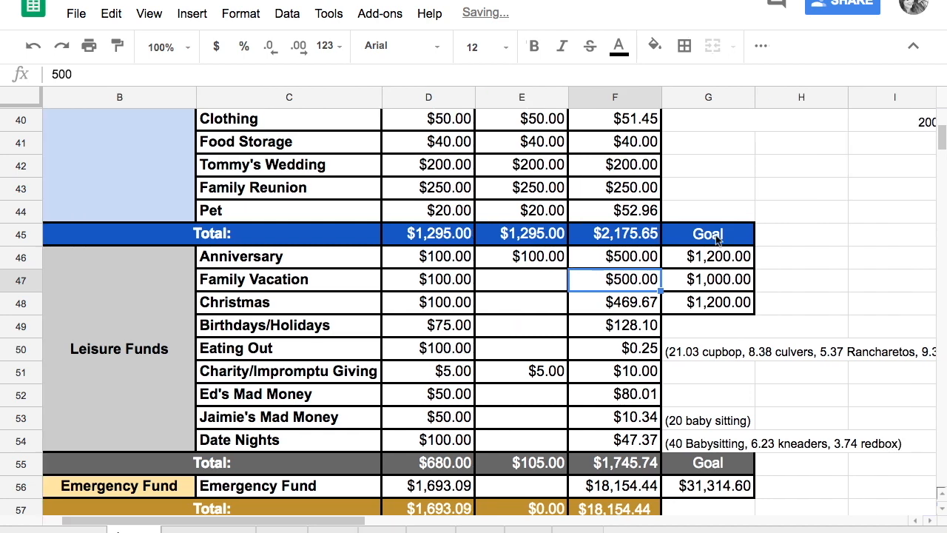
scroll(716, 238, "right", 2)
left_click(569, 149)
type("100")
key("Return")
Step: Enter 100 as the Family Vacation payment in Leisure Funds and set its balance to 600
scroll(469, 184, "left", 5)
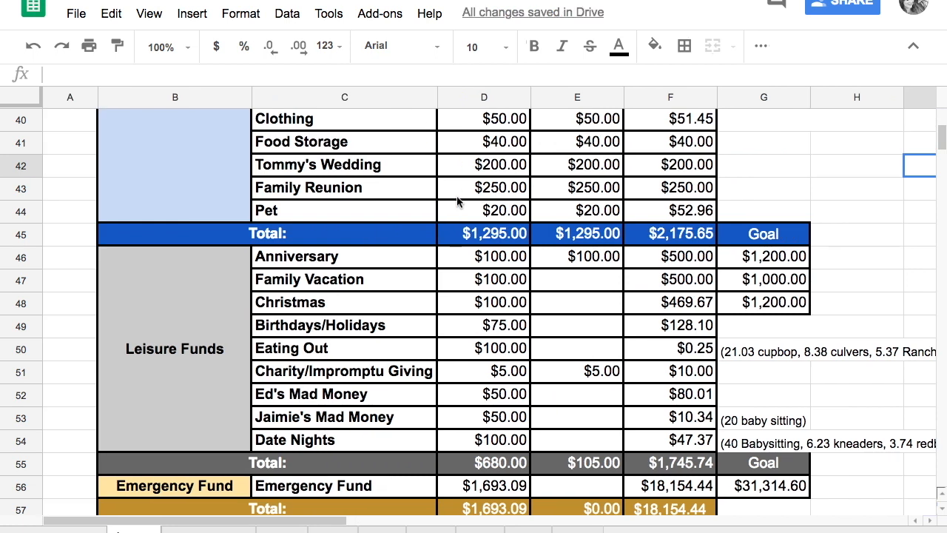
scroll(458, 199, "right", 2)
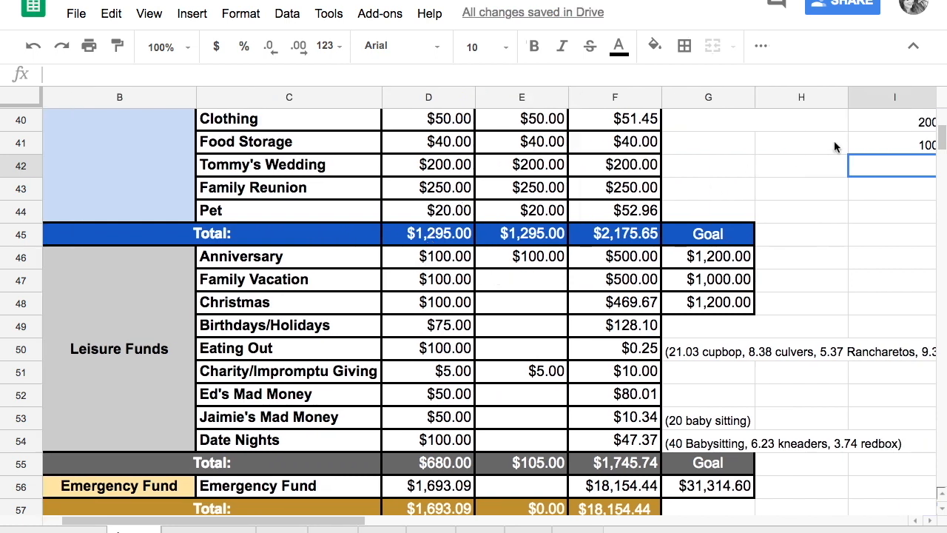
left_click(499, 282)
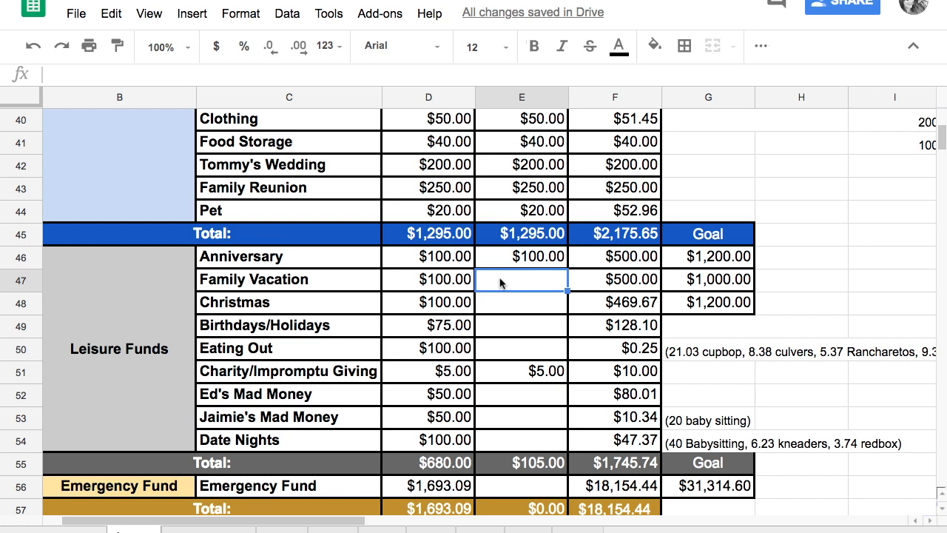
type("100")
key("Tab")
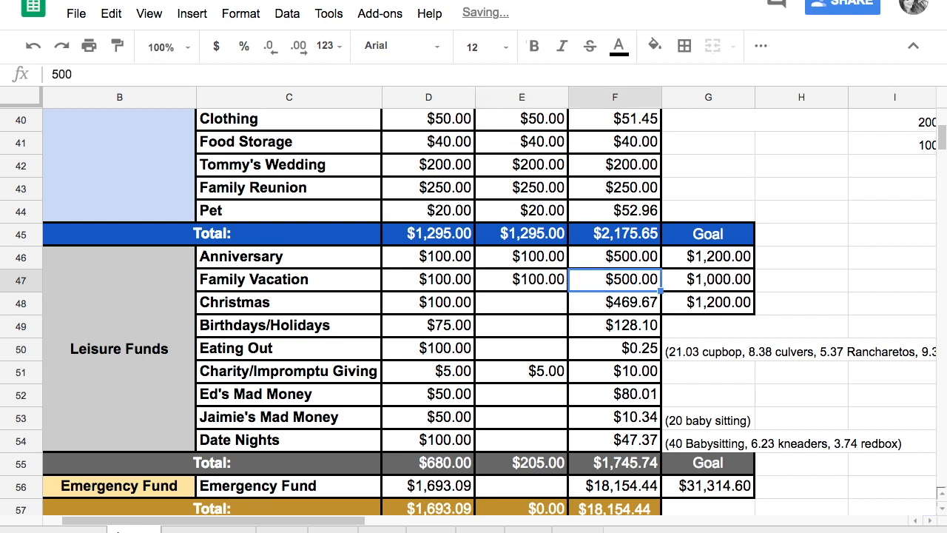
type("600")
key("Return")
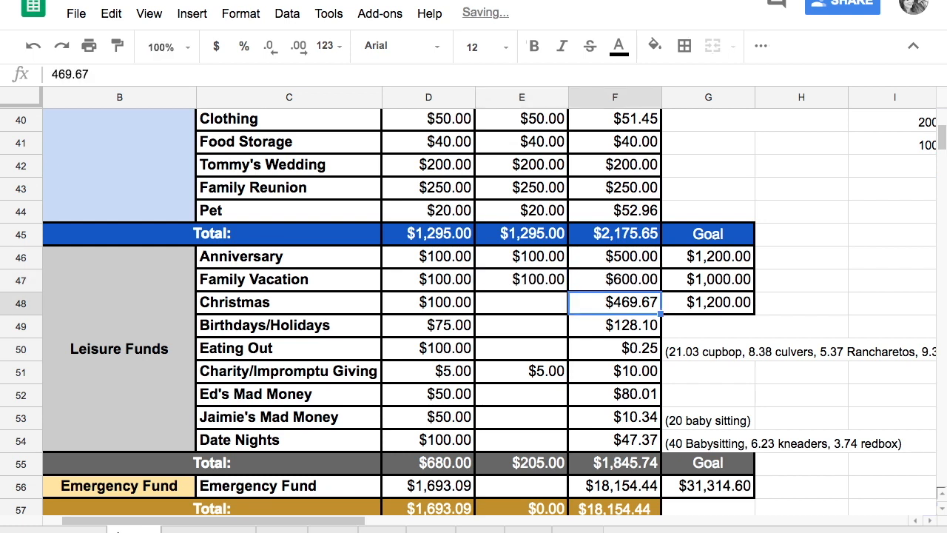
key("Up")
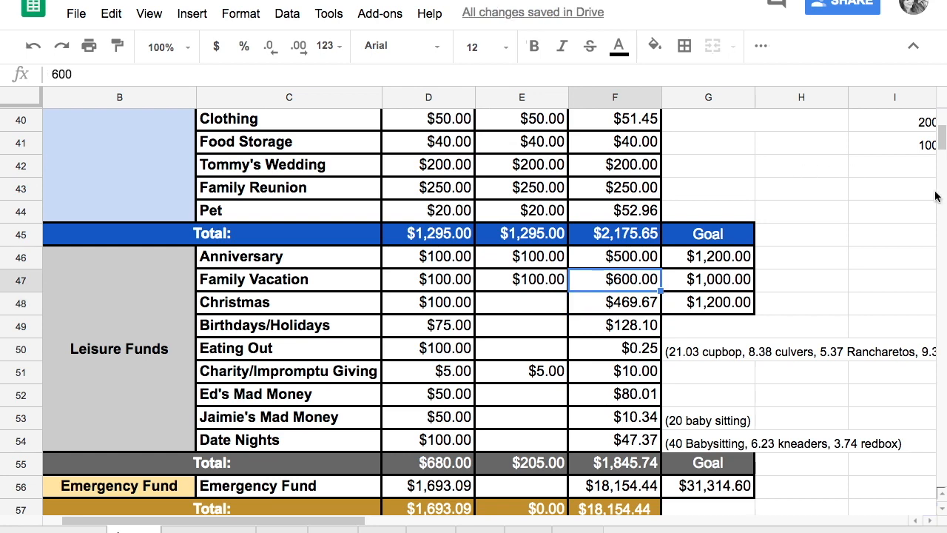
Step: Add 100 for the Family Vacation payment in cell I42 of the side list
left_click(892, 170)
type("100")
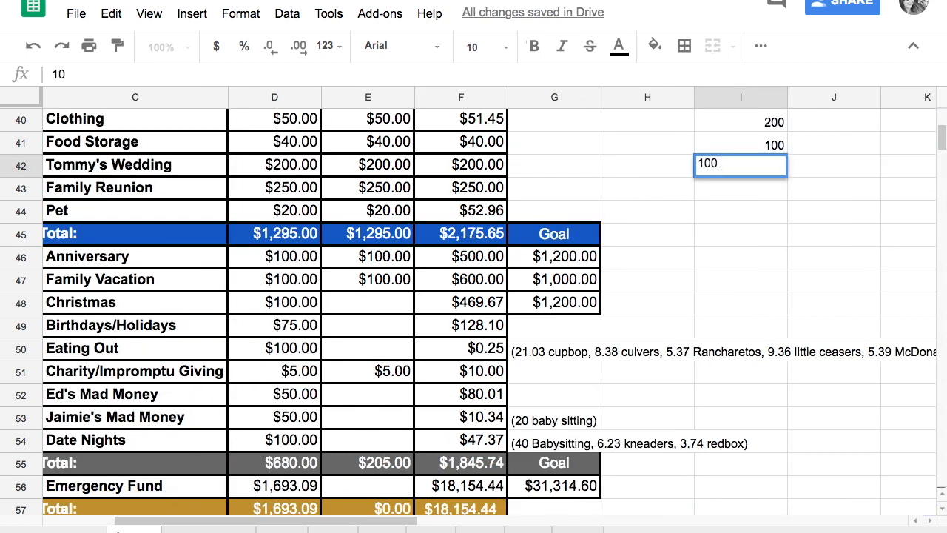
key("Return")
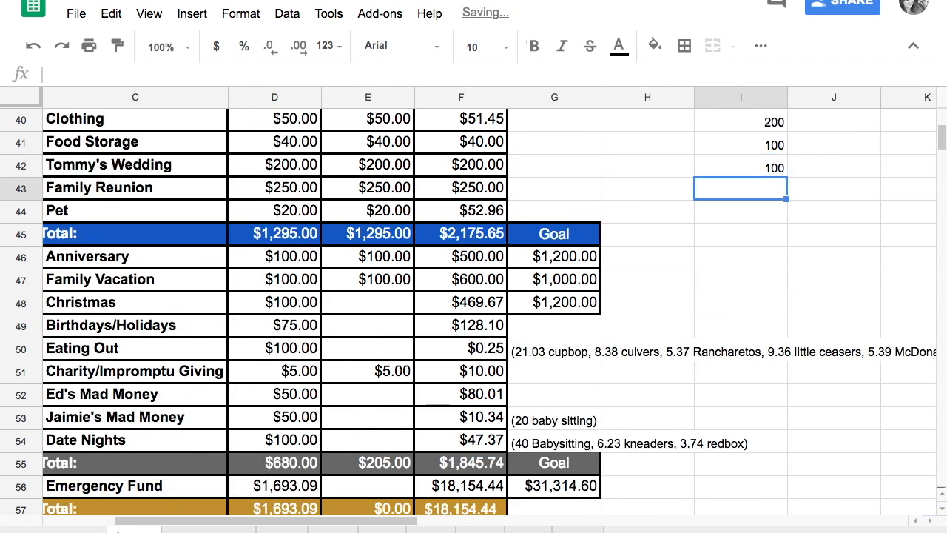
Step: Enter 100 as the Christmas payment in Leisure Funds and set its balance to 569.67
left_click(362, 307)
type("100")
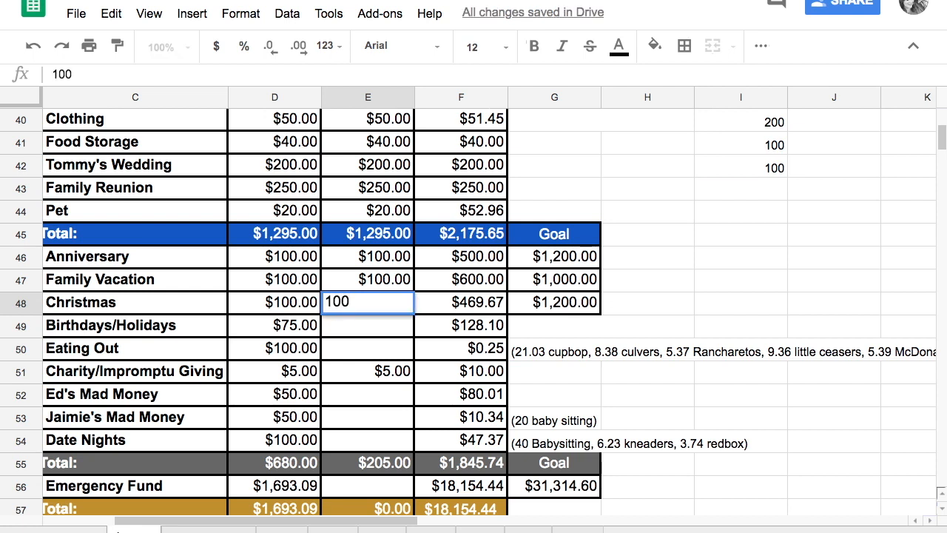
key("Tab")
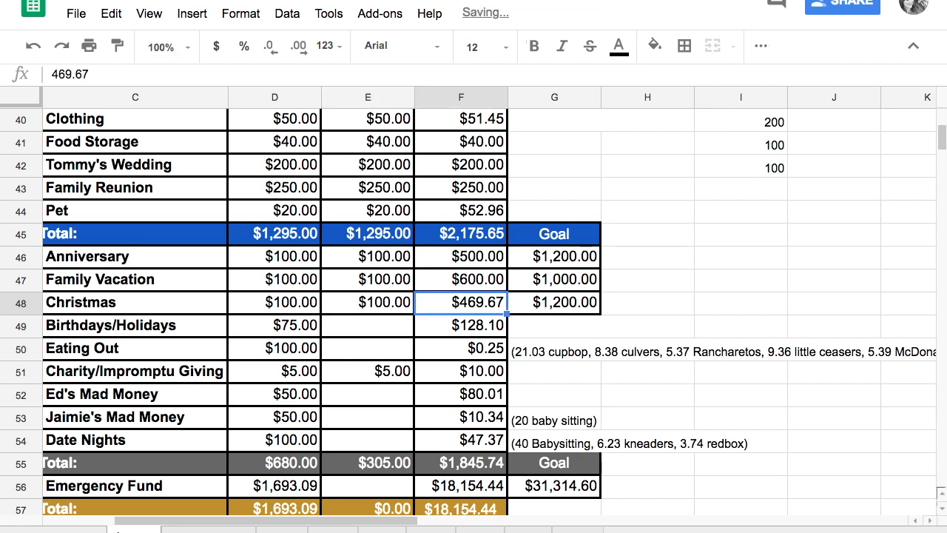
left_click(55, 75)
key("BackSpace")
type("5")
key("Return")
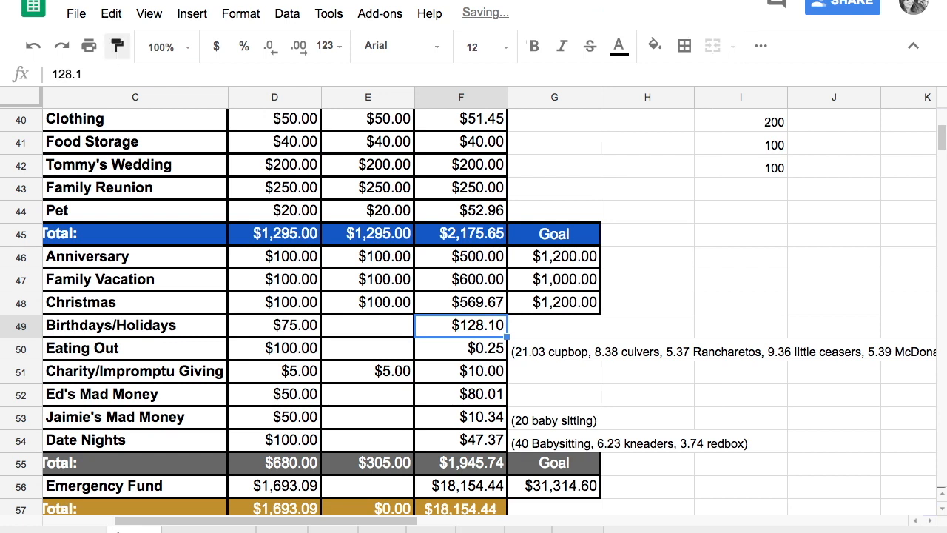
Step: Add 100 for the Christmas payment in cell I43 of the side list
left_click(751, 191)
type("1-0")
key("BackSpace")
key("BackSpace")
type("00")
key("Return")
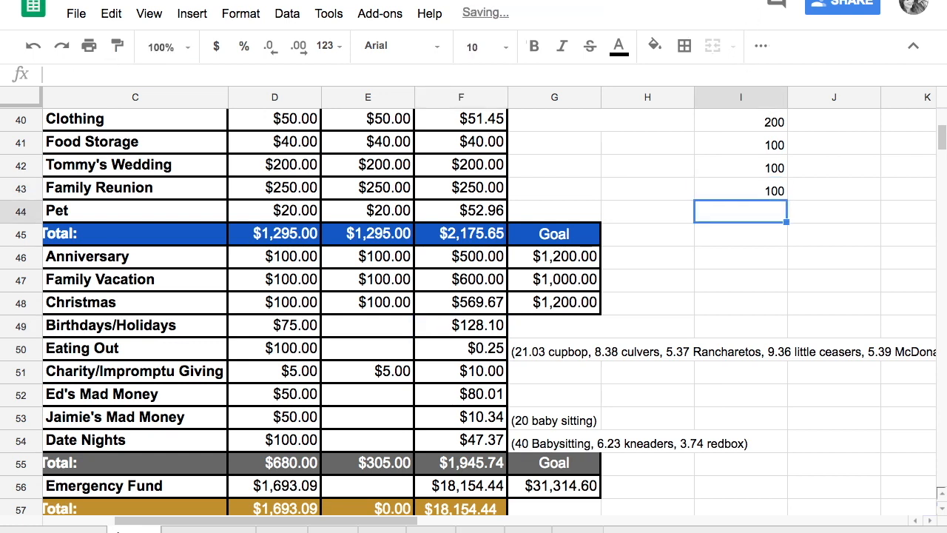
Step: Enter 75 as the Birthdays/Holidays payment in the Leisure Funds section
left_click(385, 331)
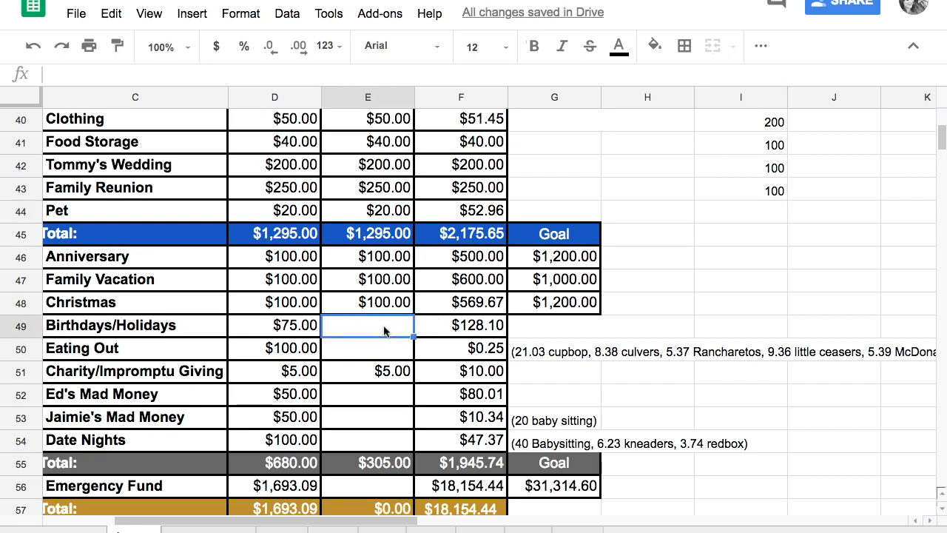
type("74")
key("BackSpace")
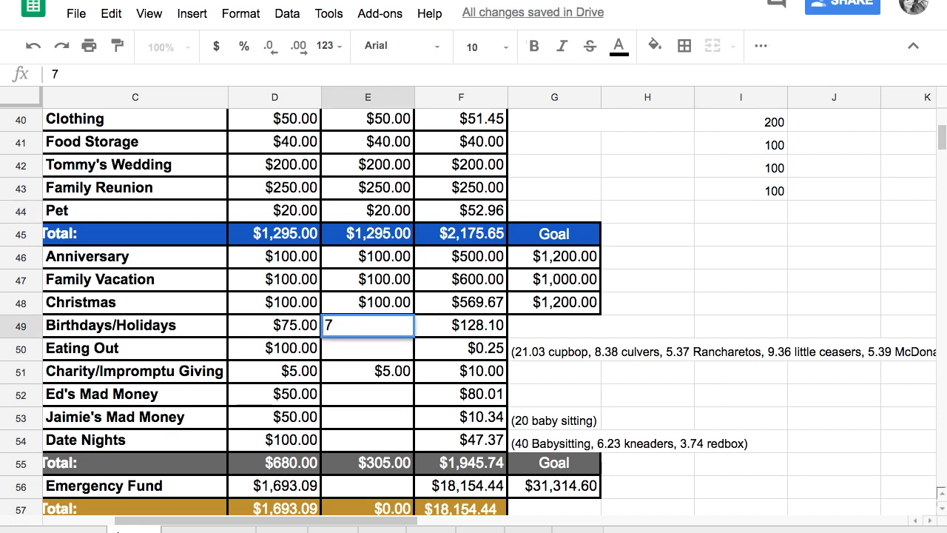
type("5")
key("Return")
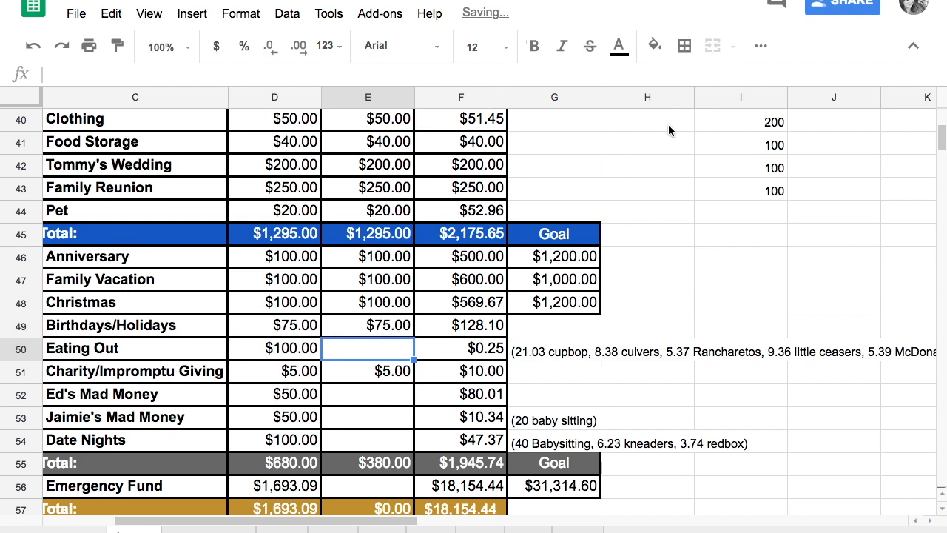
Step: Jot 75 and 128 in cells H41 and H42 as scratch figures, and clear both cells
left_click(658, 145)
type("75")
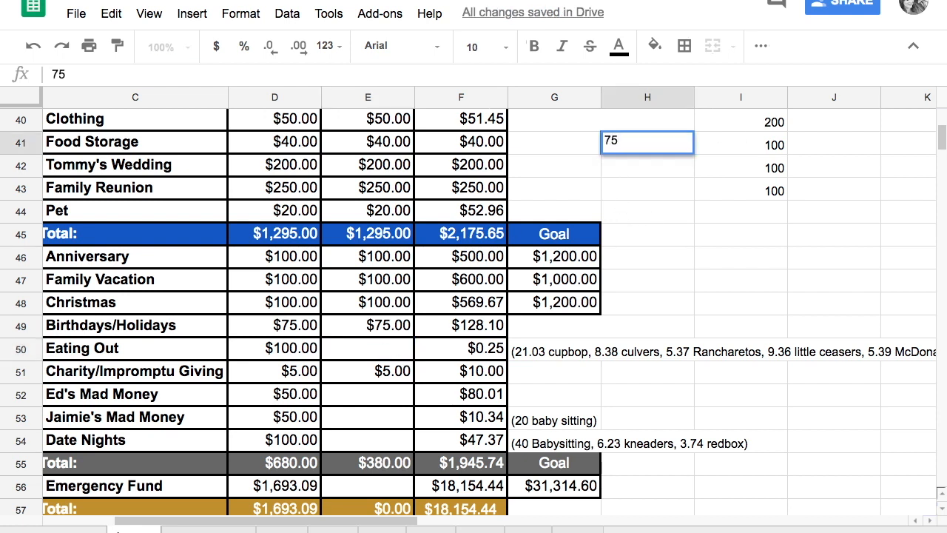
key("Return")
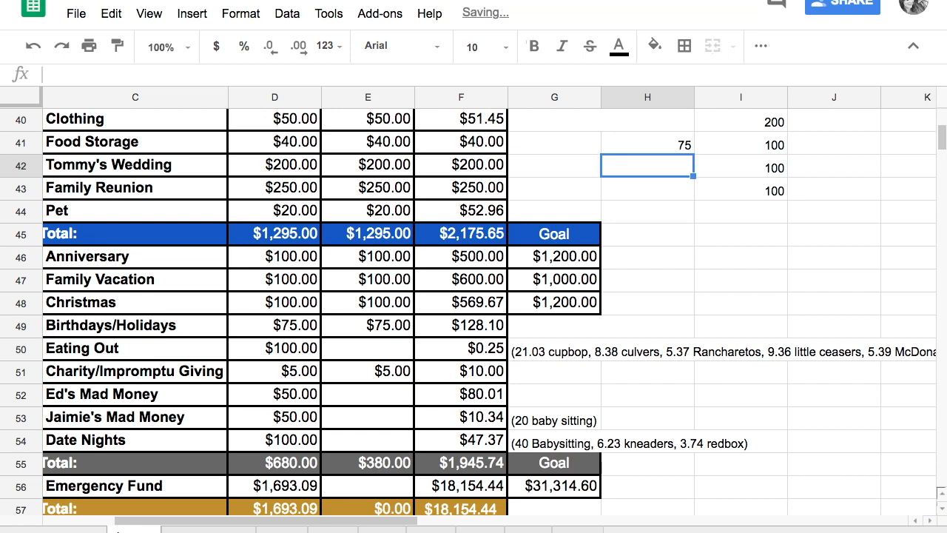
type("12")
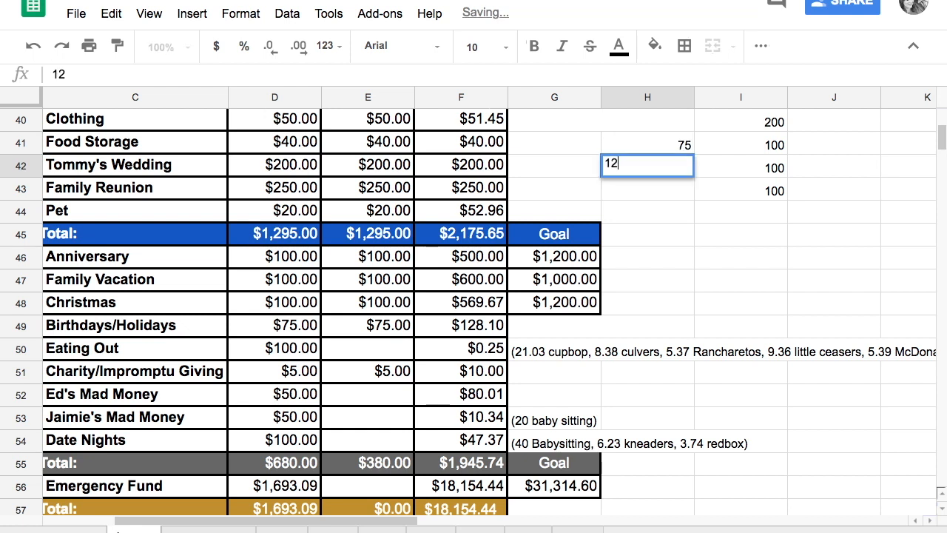
type("8")
key("Return")
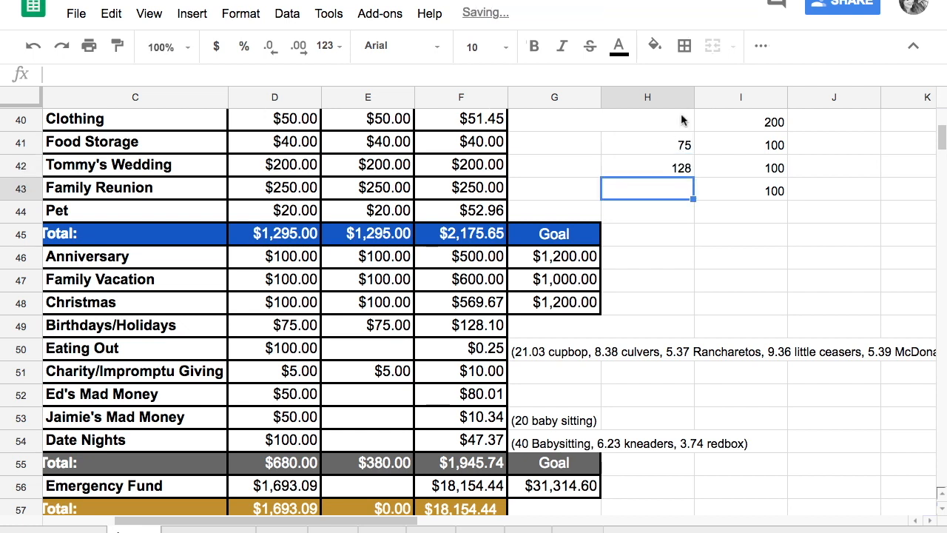
left_click(675, 171)
left_click_drag(675, 170, 668, 148)
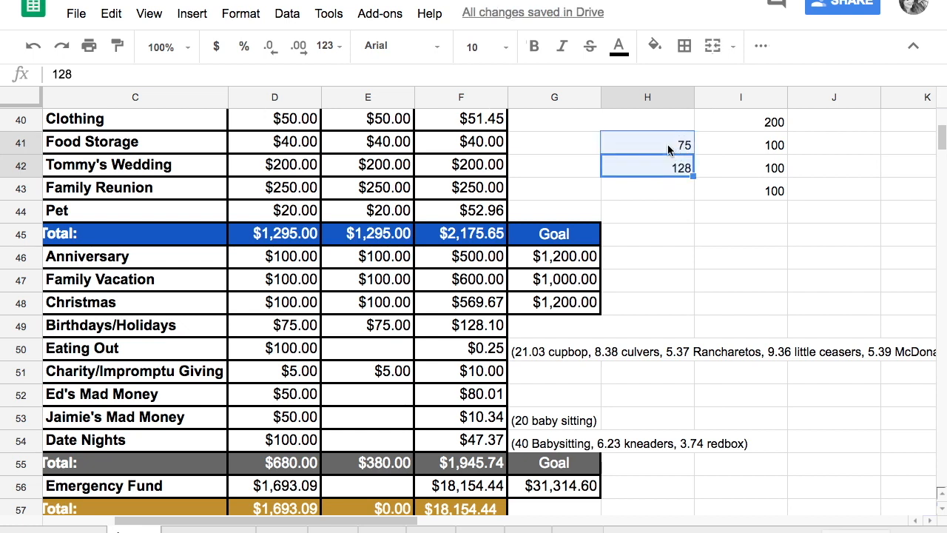
key("Delete")
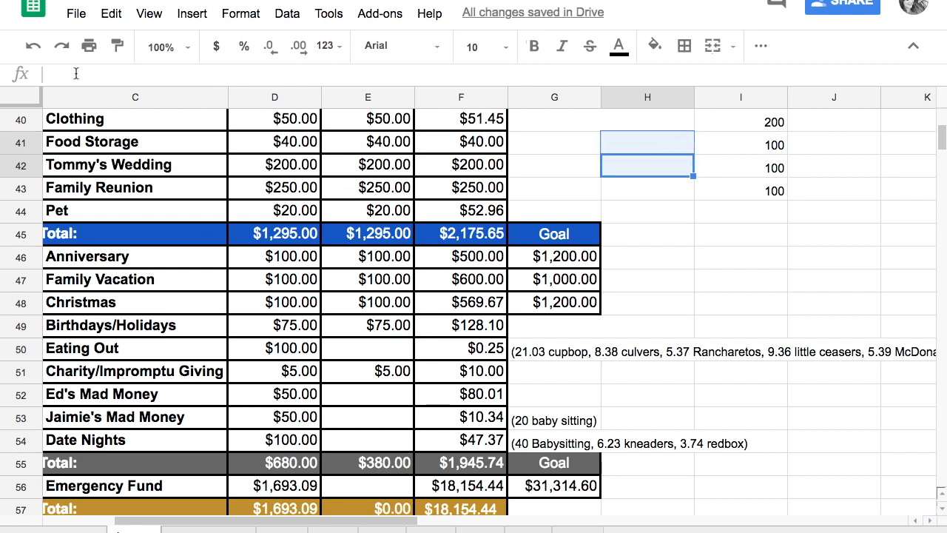
Step: Set the Birthdays/Holidays balance in Leisure Funds to 203.10
left_click(463, 327)
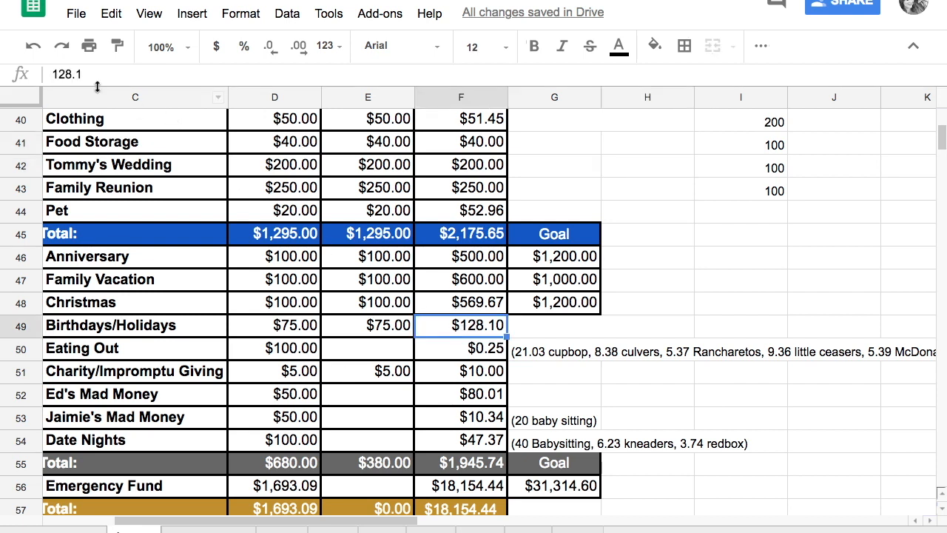
left_click(70, 74)
key("BackSpace")
key("BackSpace")
key("BackSpace")
type("20")
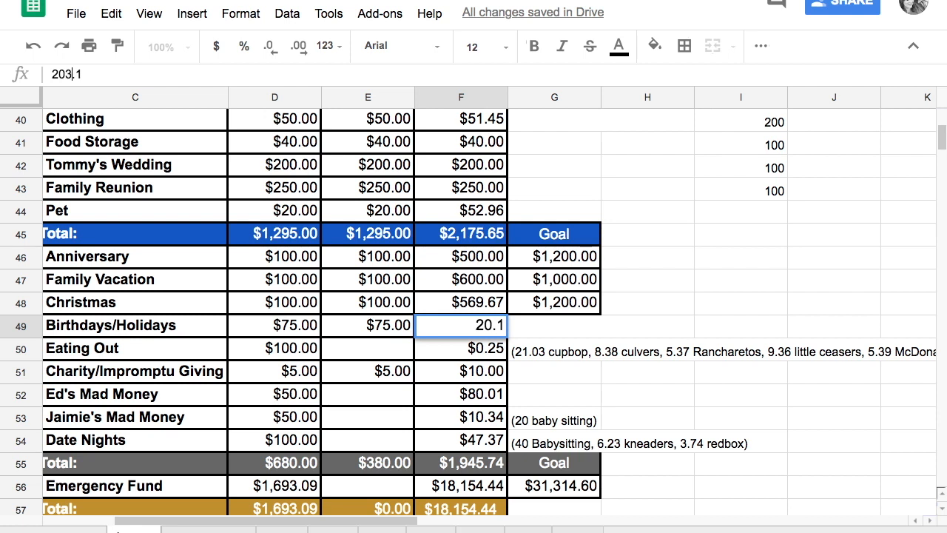
type("3")
key("Return")
Step: Add 75 for the Birthdays/Holidays payment in cell I44 of the side list
left_click(773, 214)
type("75")
key("Return")
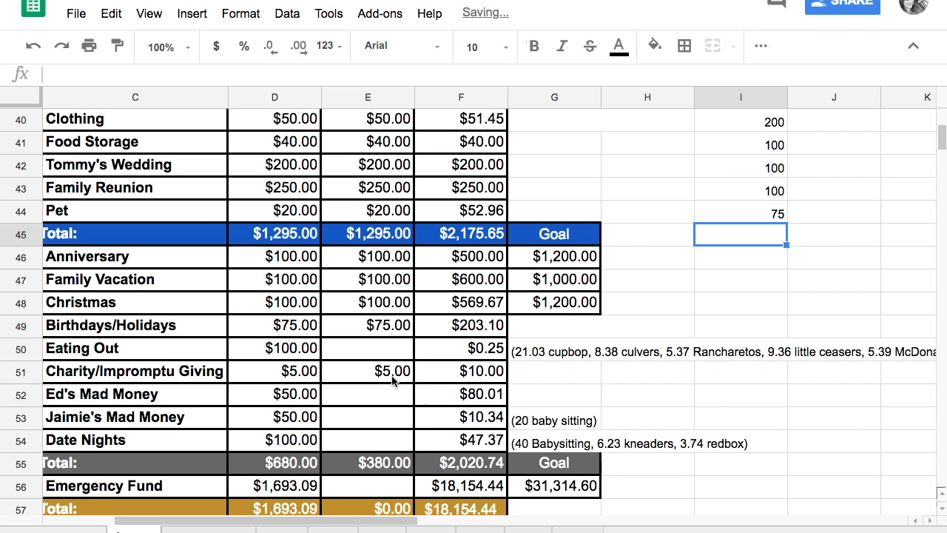
Step: Enter 100 as the Eating Out payment in Leisure Funds and set its balance to 100.25
left_click(374, 353)
type("100")
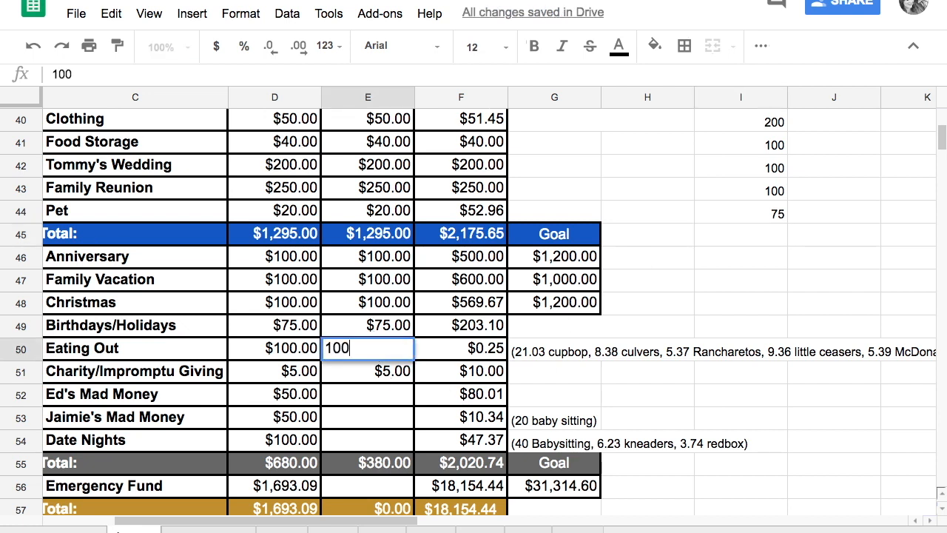
key("Return")
left_click(476, 352)
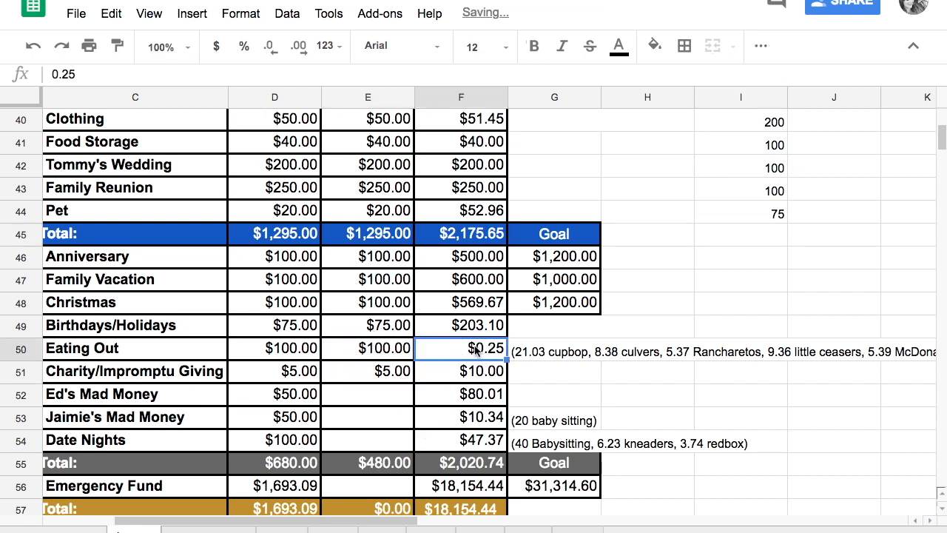
left_click(52, 74)
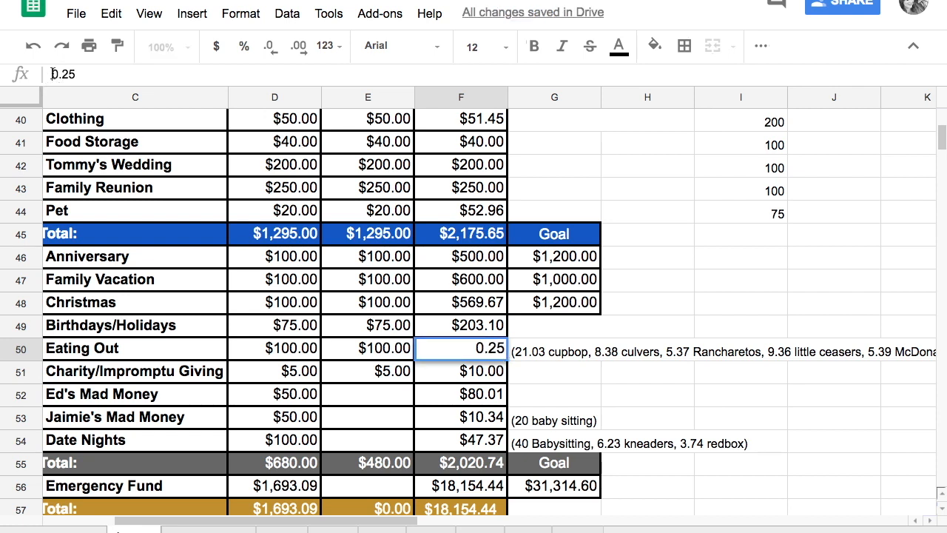
type("100")
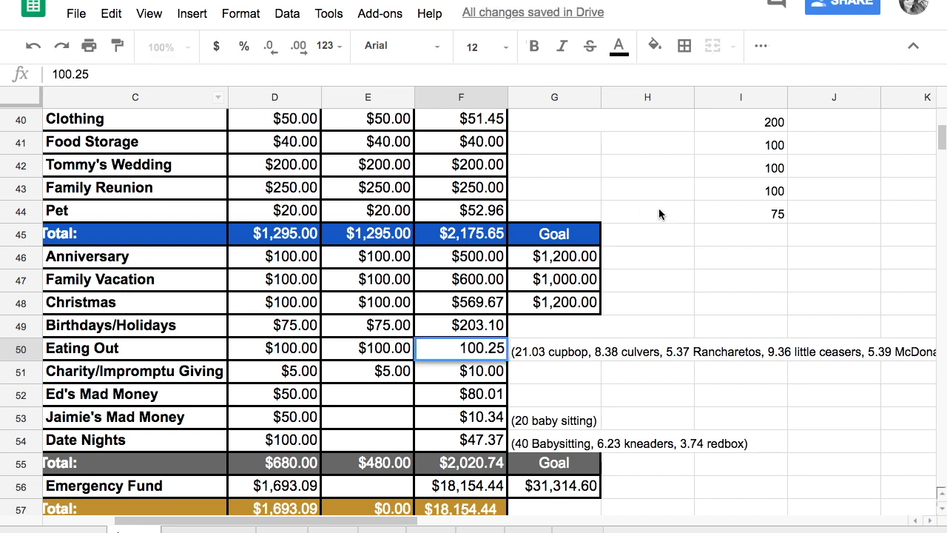
Step: Add 100 for the Eating Out payment in cell I45 of the side list
left_click(744, 228)
type("100")
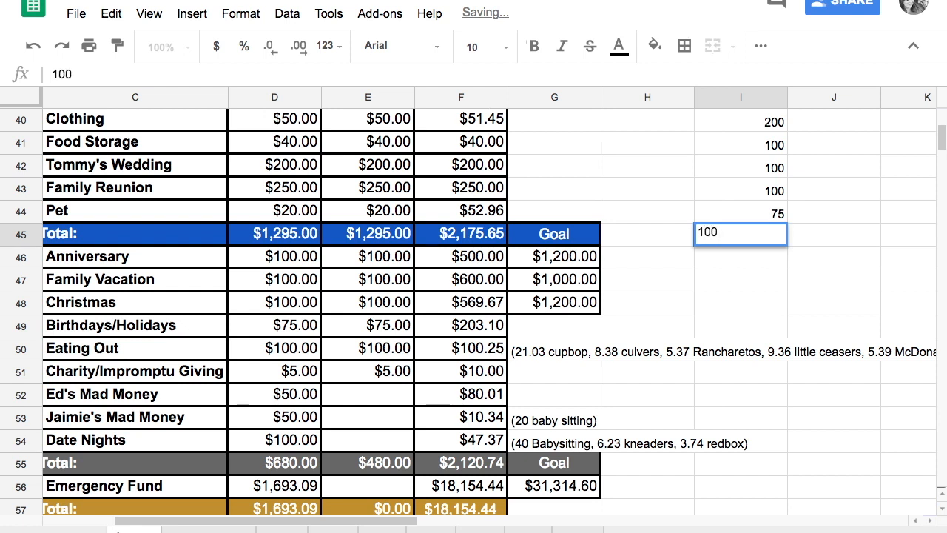
key("Return")
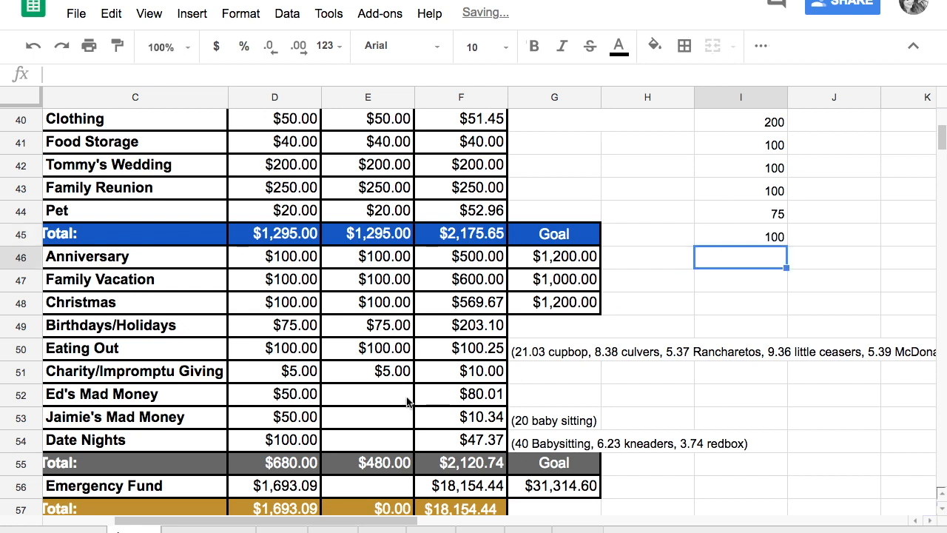
Step: Enter 50 as the payment for the Mad Money fund in row 52 and set its balance to 130.01
left_click(338, 397)
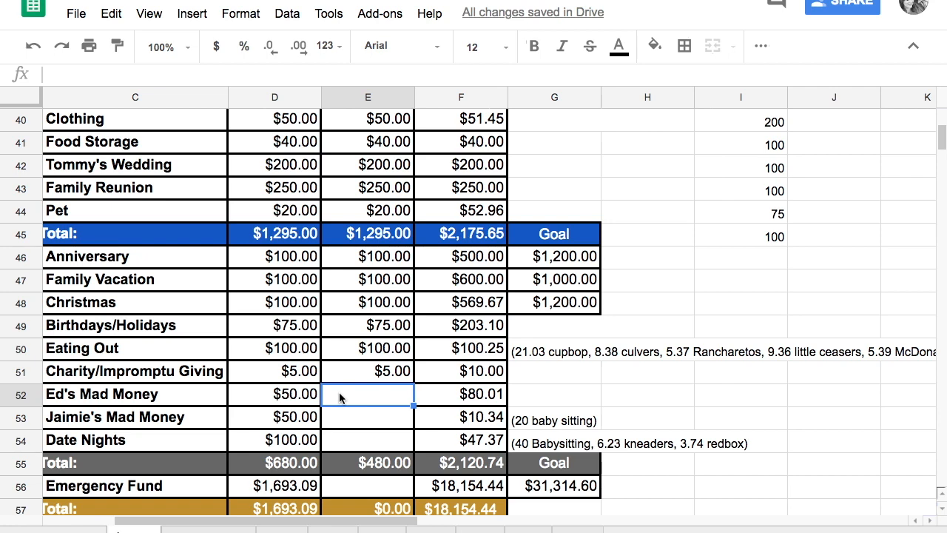
scroll(339, 398, "down", 1)
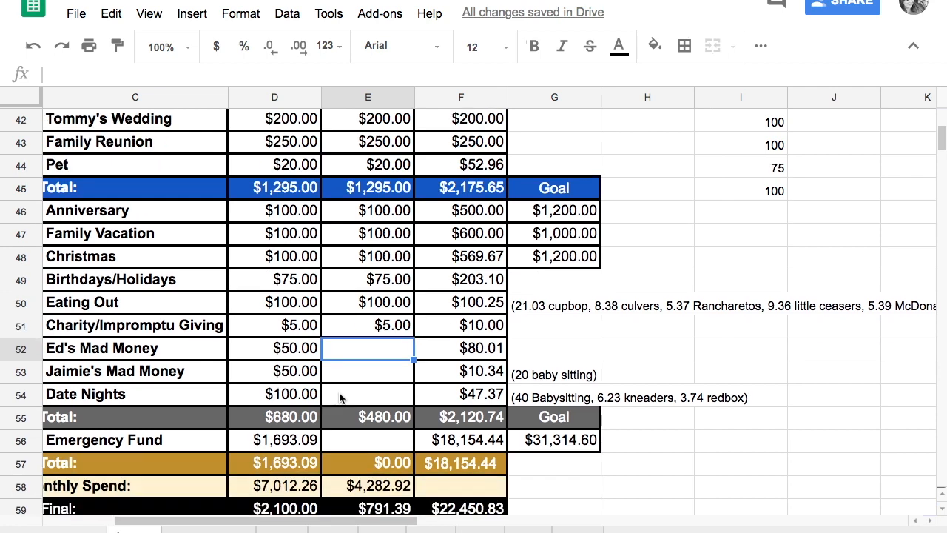
scroll(339, 397, "down", 1)
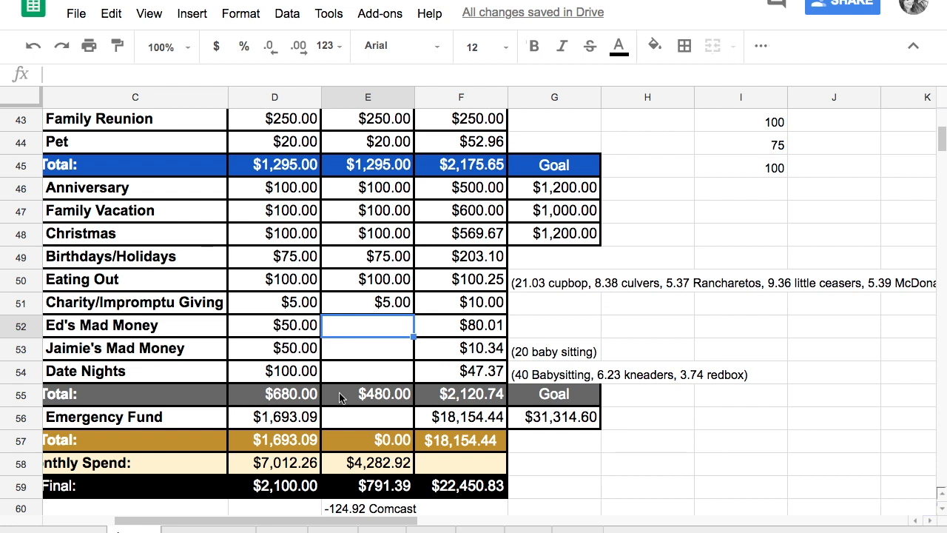
type("50")
key("Return")
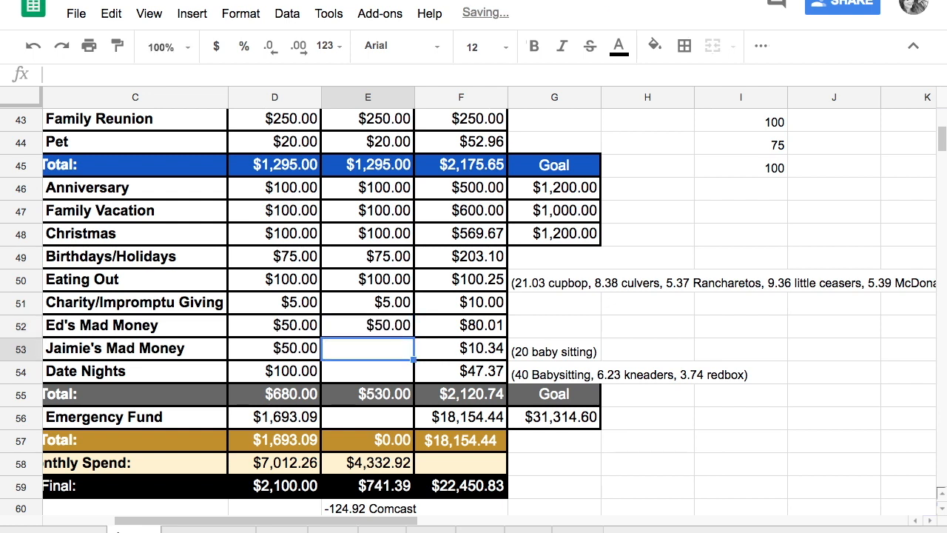
key("Up")
key("Right")
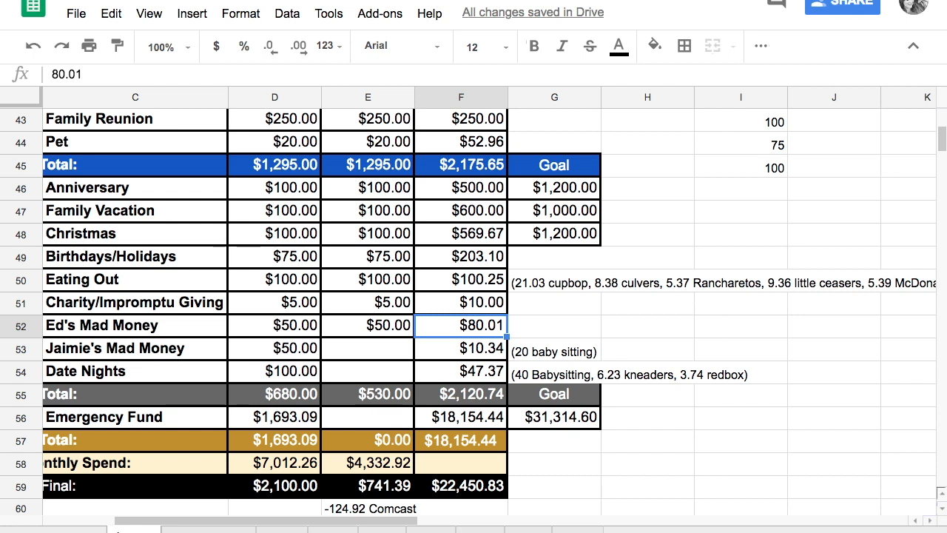
left_click(57, 72)
key("BackSpace")
type("1")
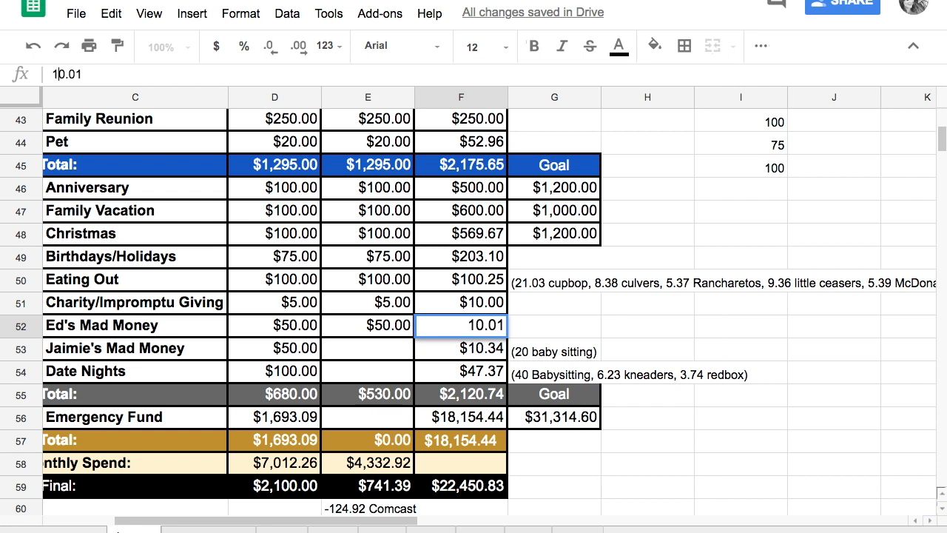
type("3")
Step: Add 50 for the row 52 Mad Money payment in cell I46 of the side list
left_click(751, 197)
type("50")
key("Return")
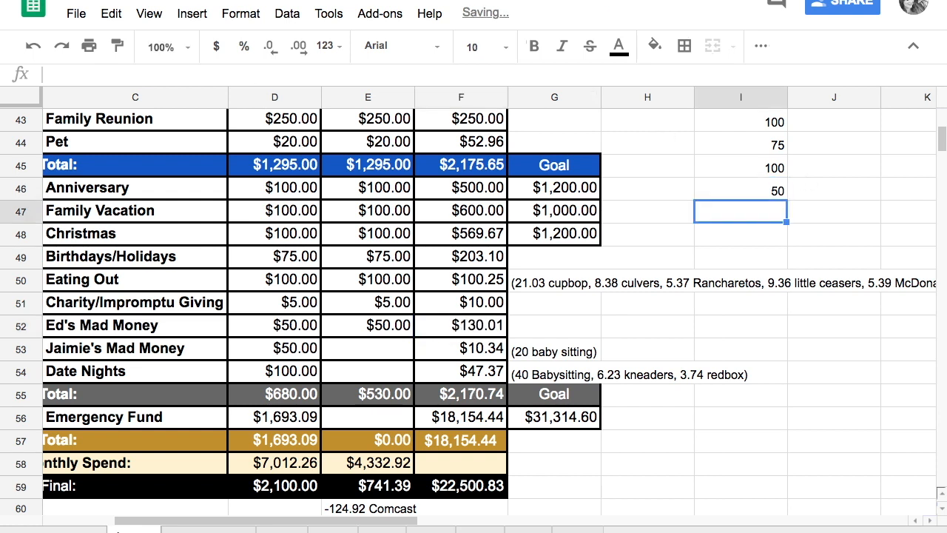
Step: Enter 50 as the payment for the Mad Money fund in row 53 and set its balance to 60.34
left_click(363, 356)
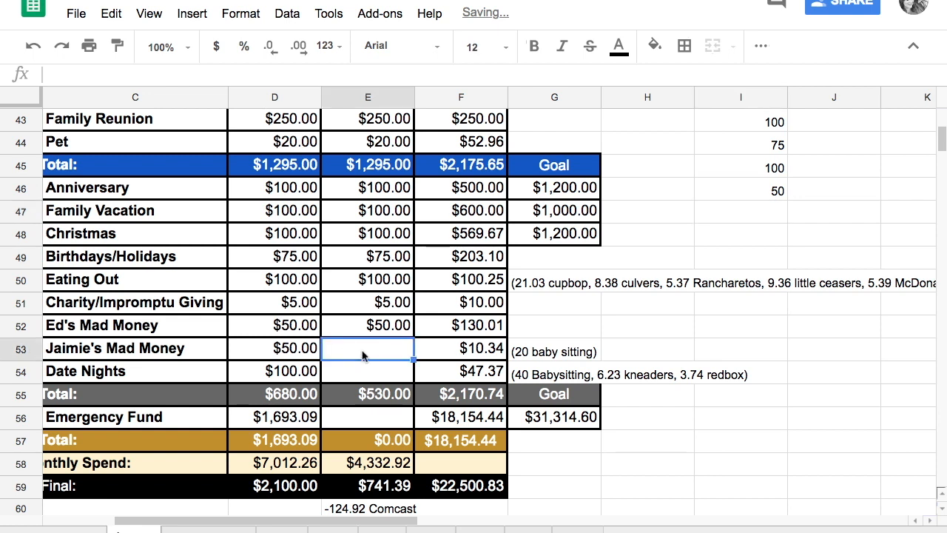
type("50")
key("Return")
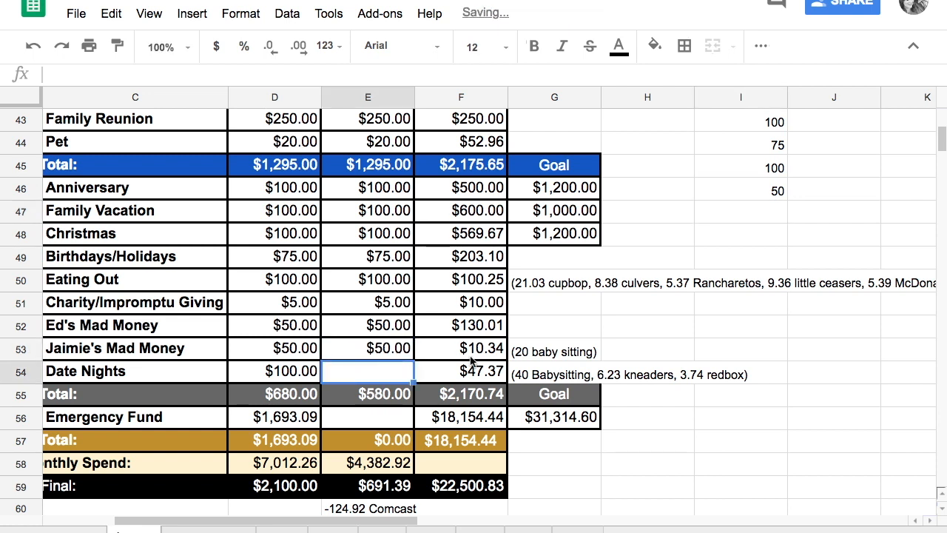
left_click(474, 348)
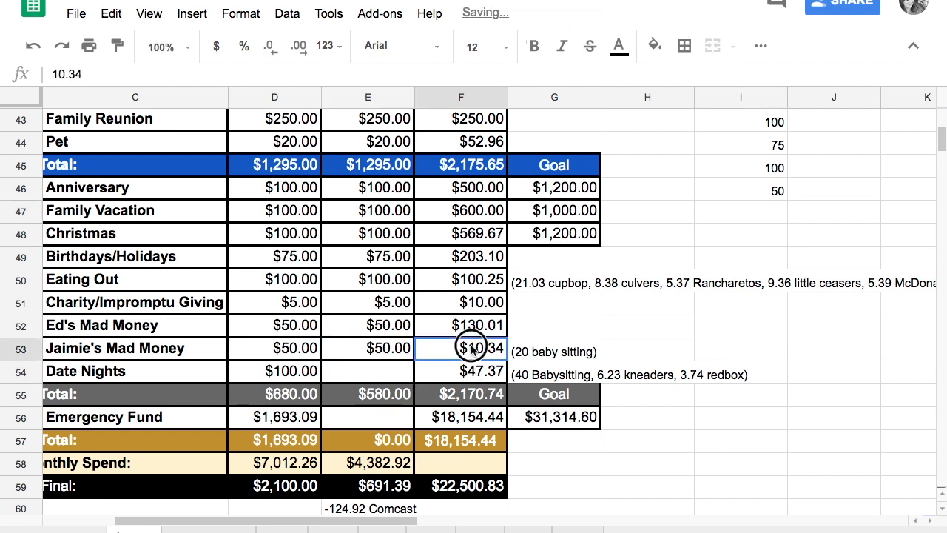
left_click(57, 74)
key("BackSpace")
type("6")
key("Return")
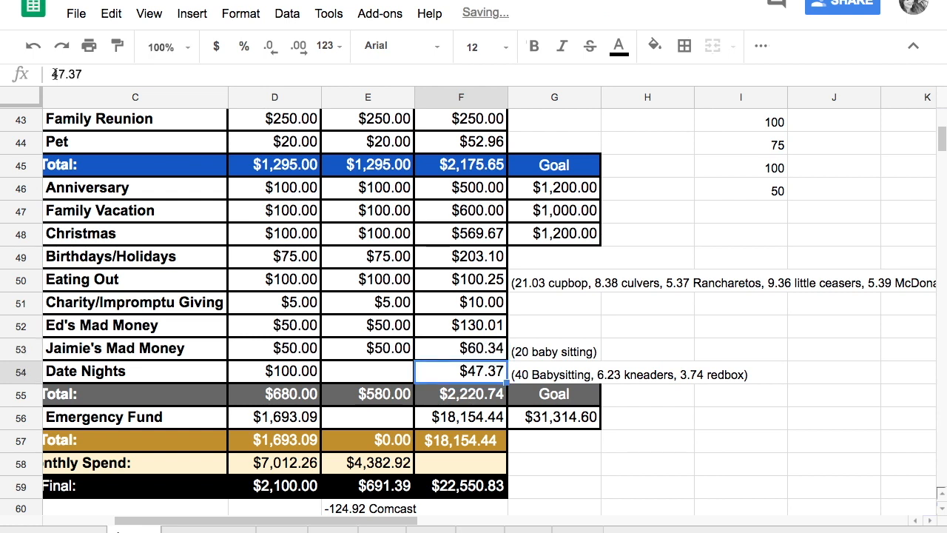
Step: Enter 100 as the Date Nights payment in Leisure Funds and set its balance to 147.37
left_click(362, 373)
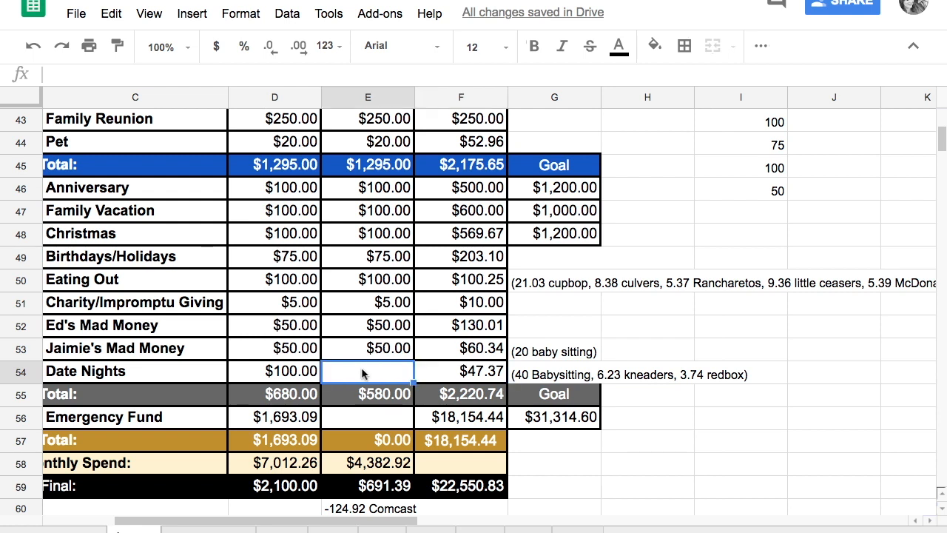
type("100")
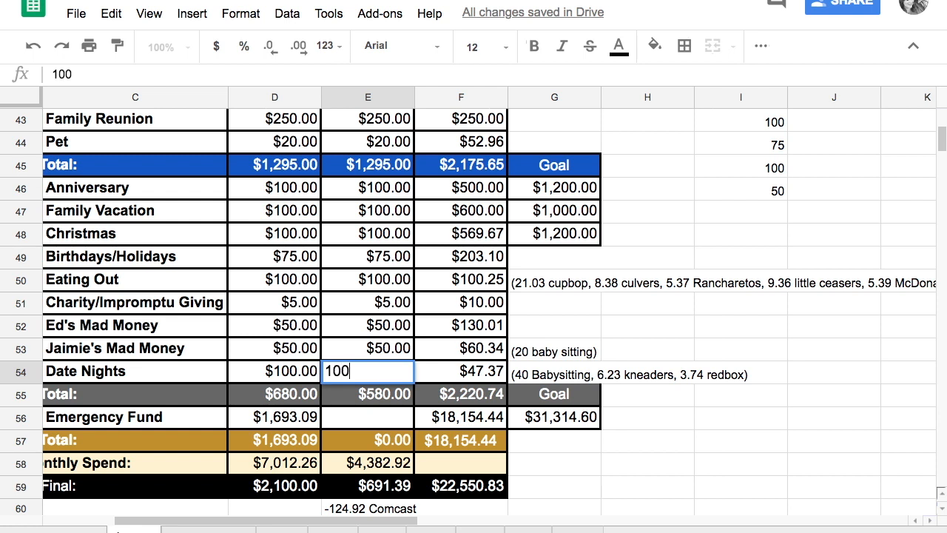
key("Return")
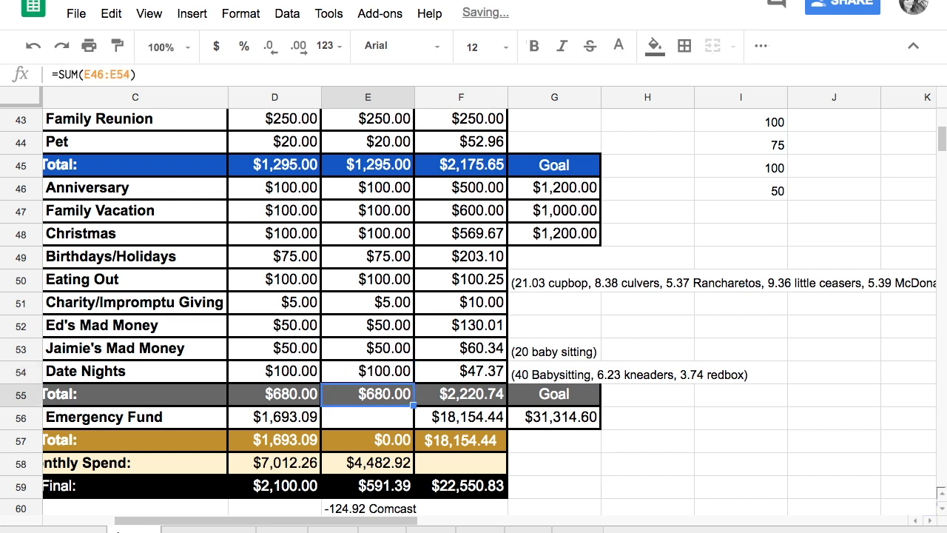
key("Up")
key("Right")
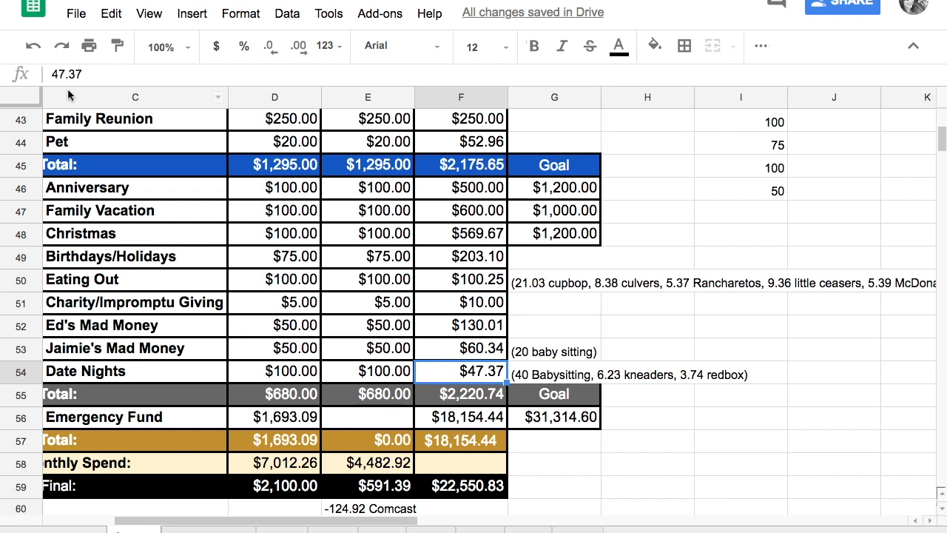
left_click(52, 73)
type("1")
key("Return")
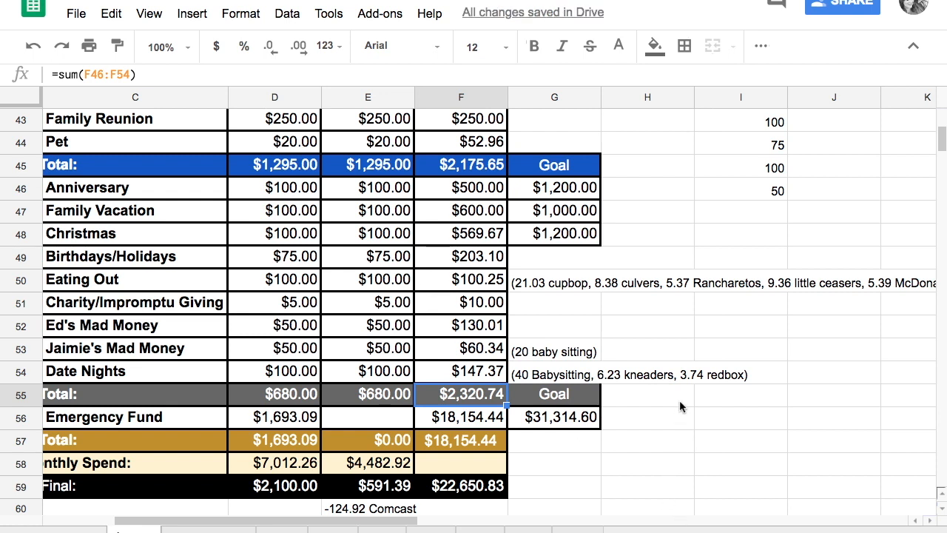
Step: Add 50 and 100 in cells I47 and I48 of the side list for the row 53 Mad Money and Date Nights payments
left_click(765, 213)
type("50")
key("Return")
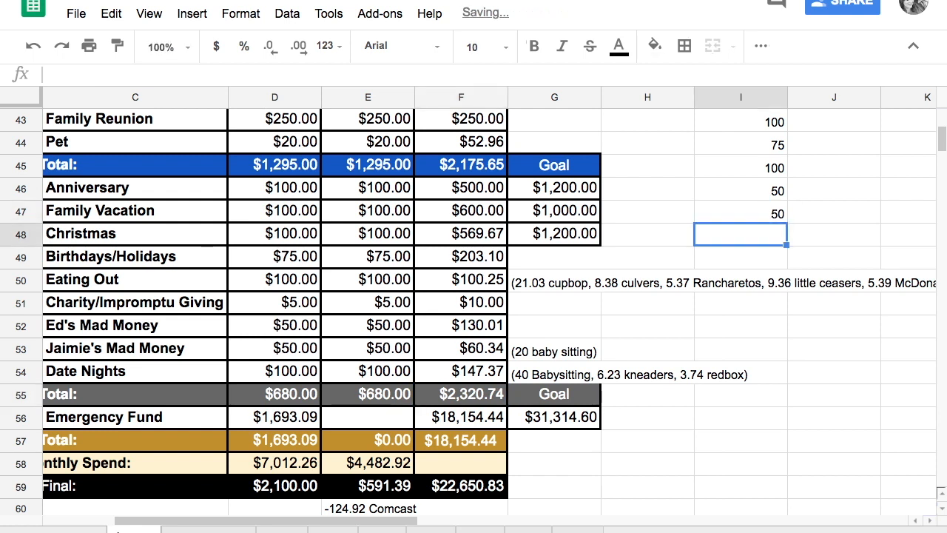
type("100")
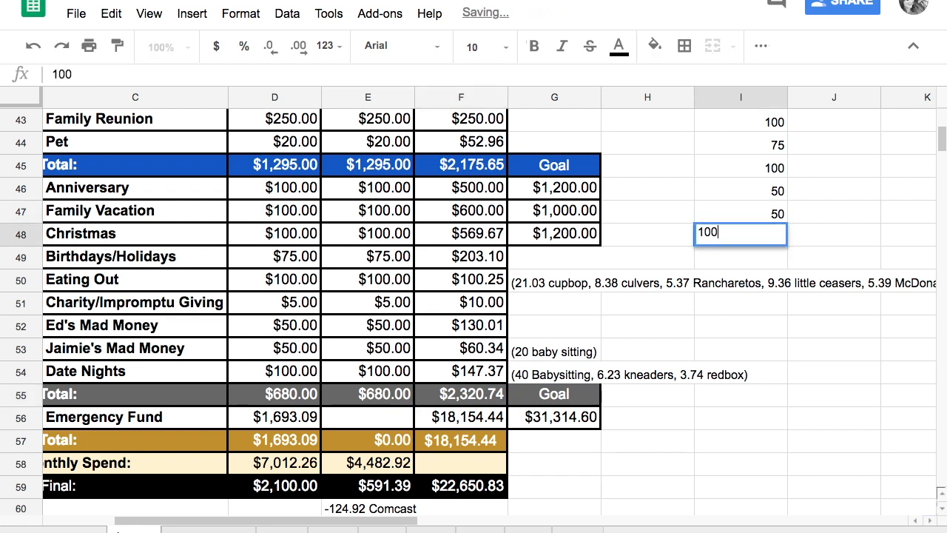
key("Return")
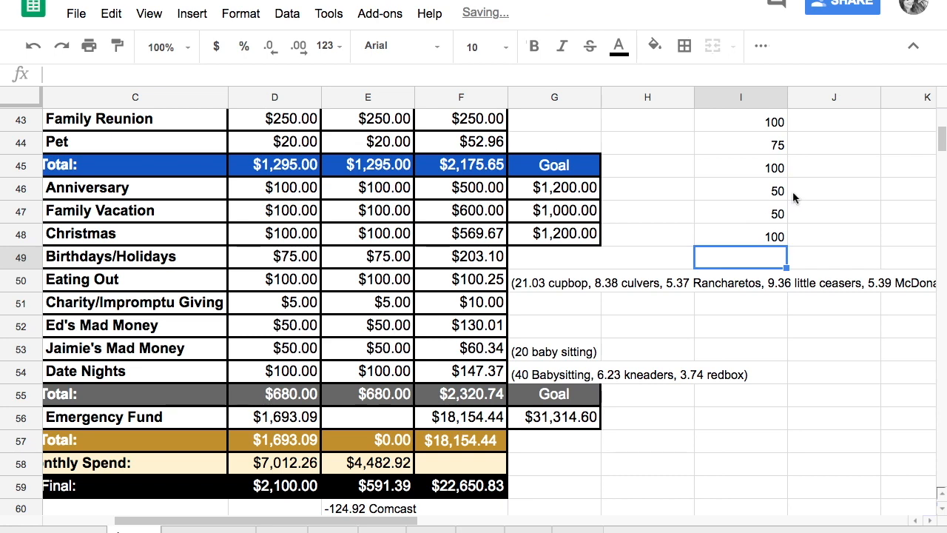
Step: Clear the side list in I40:I48 and enter the transfer total 875 in cell I48
scroll(793, 191, "up", 1)
scroll(788, 207, "up", 2)
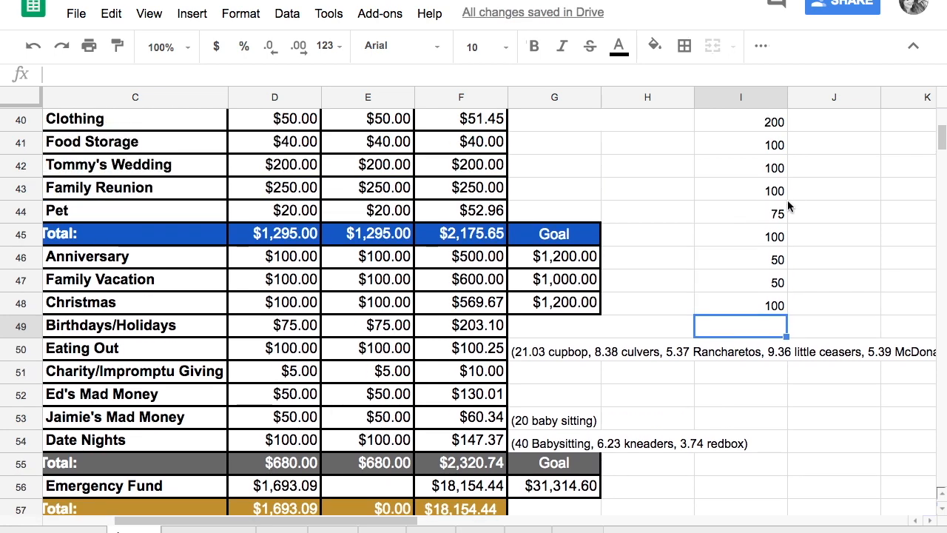
left_click_drag(774, 325, 752, 150)
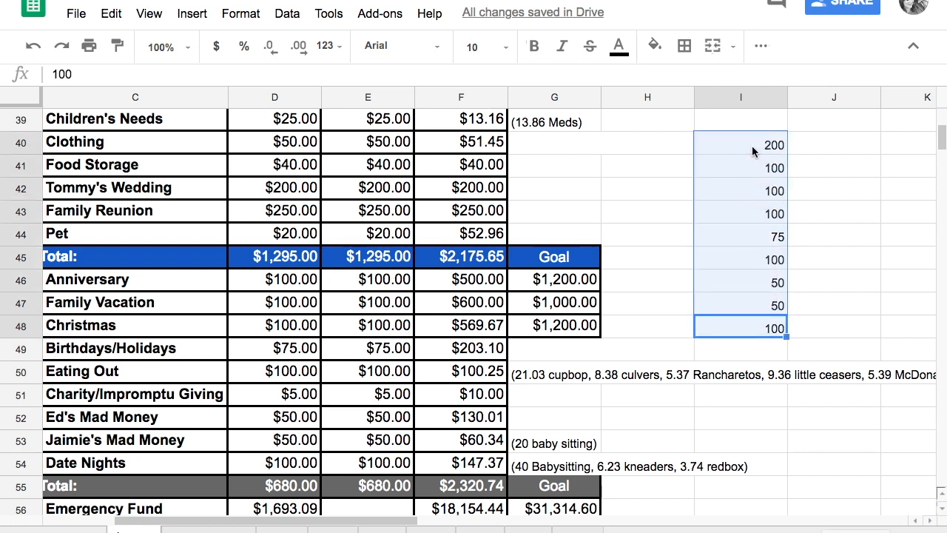
key("Delete")
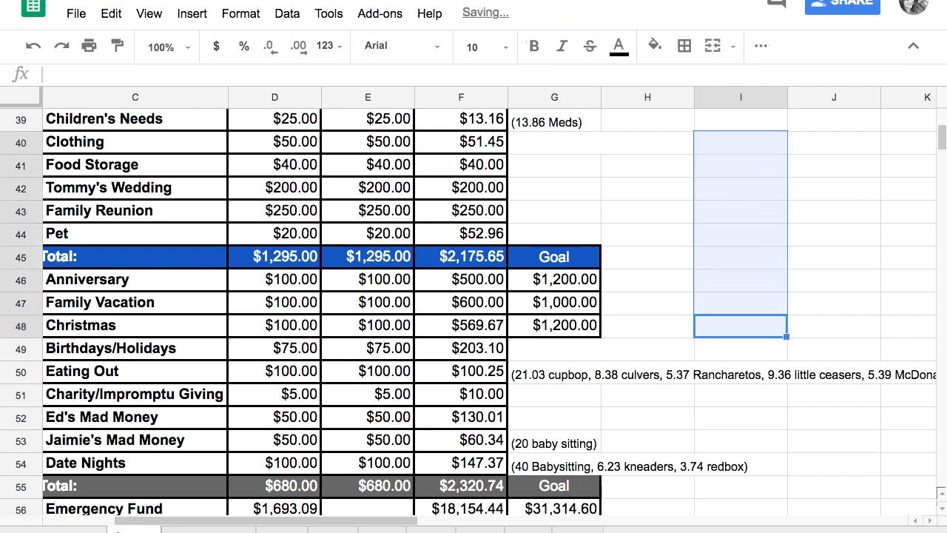
type("875")
key("Return")
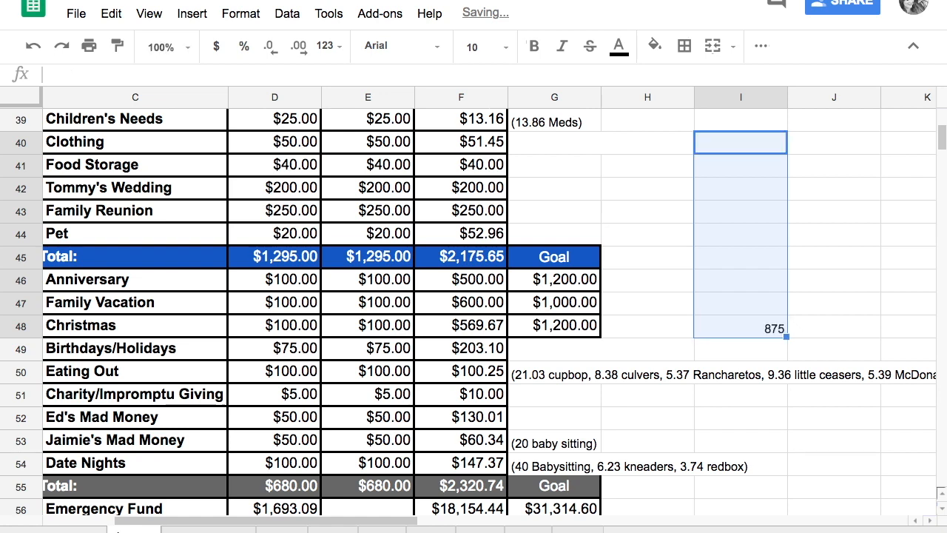
left_click(829, 234)
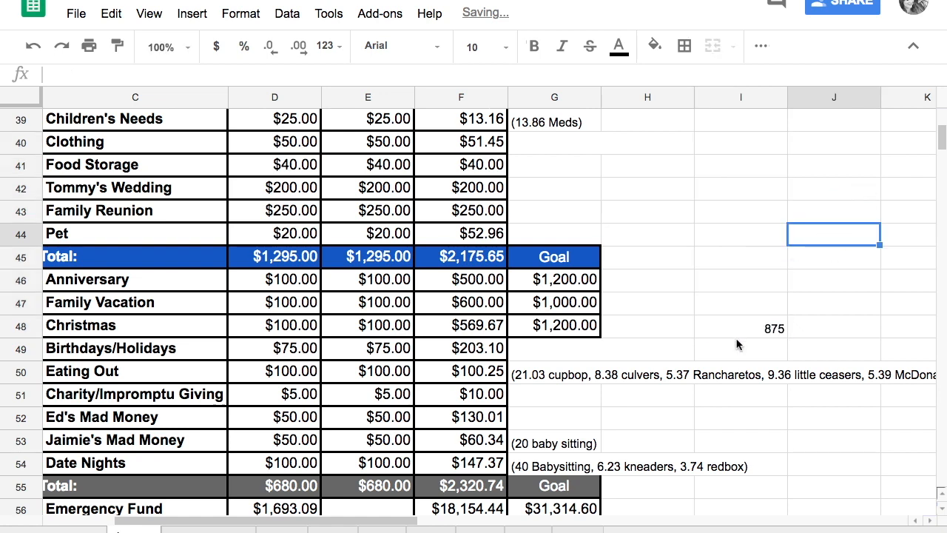
scroll(736, 344, "left", 3)
scroll(733, 347, "down", 5)
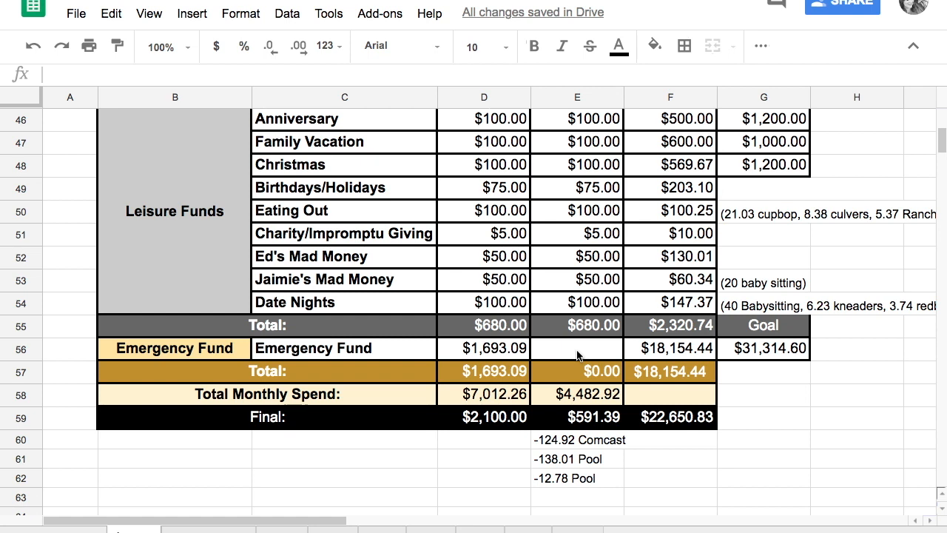
scroll(817, 300, "up", 1)
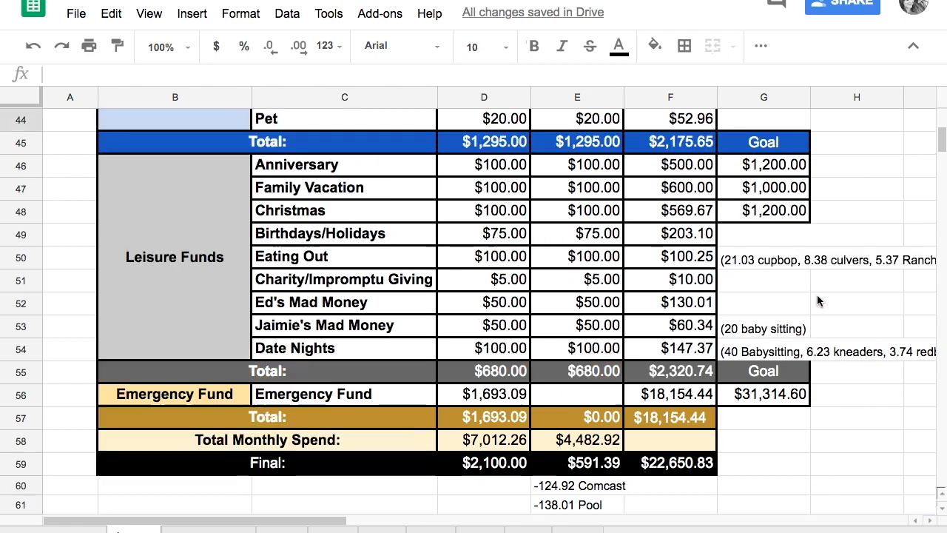
Step: Review the budget from the income and regular cost entries through the sinking, leisure and emergency fund balances to the final totals
scroll(818, 299, "up", 15)
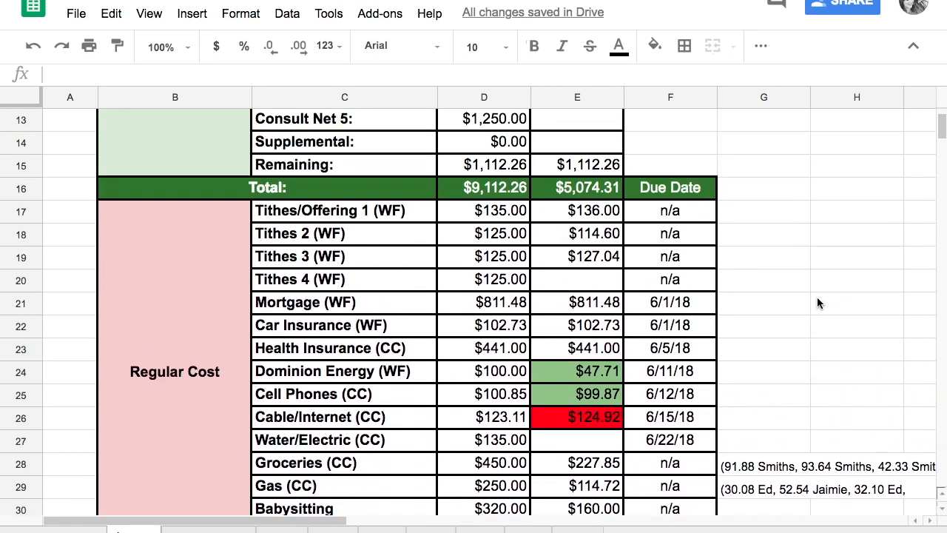
scroll(817, 303, "up", 4)
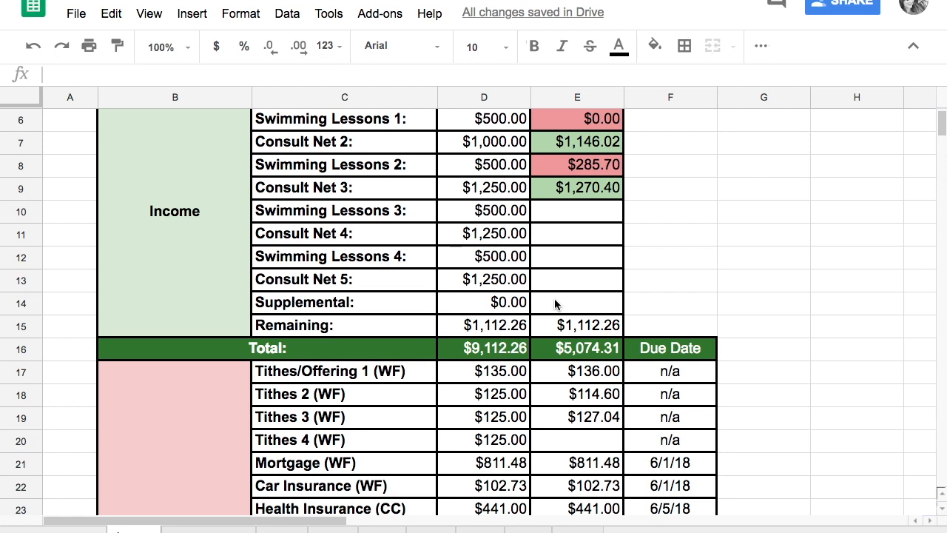
scroll(554, 302, "down", 5)
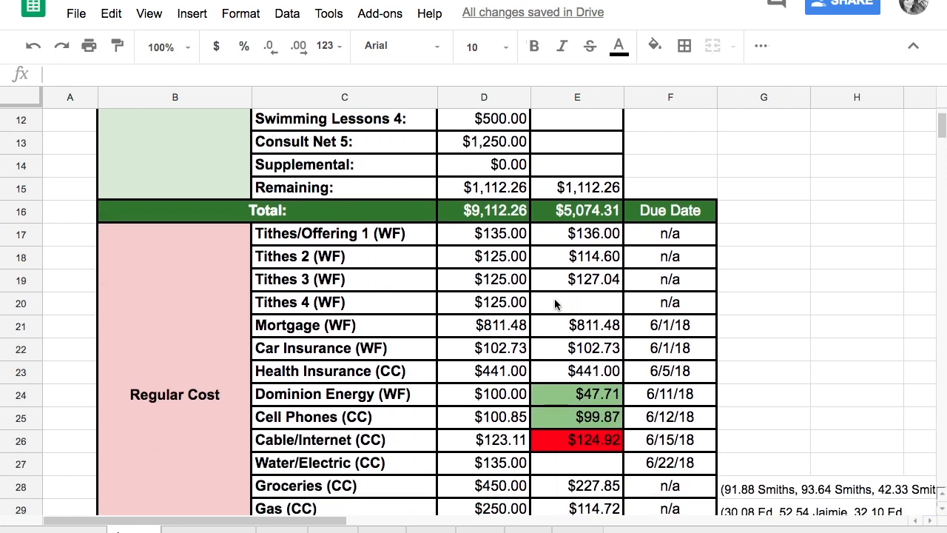
scroll(554, 303, "down", 4)
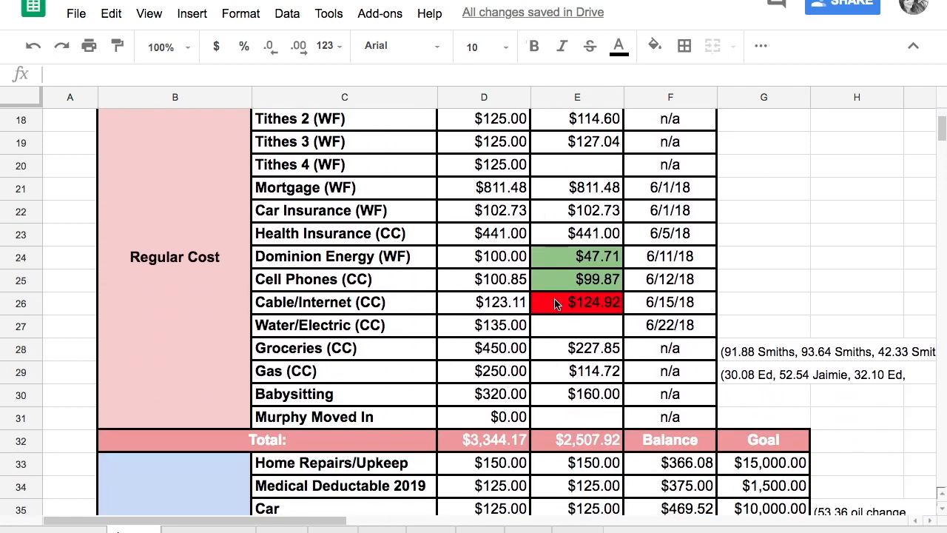
scroll(554, 303, "down", 8)
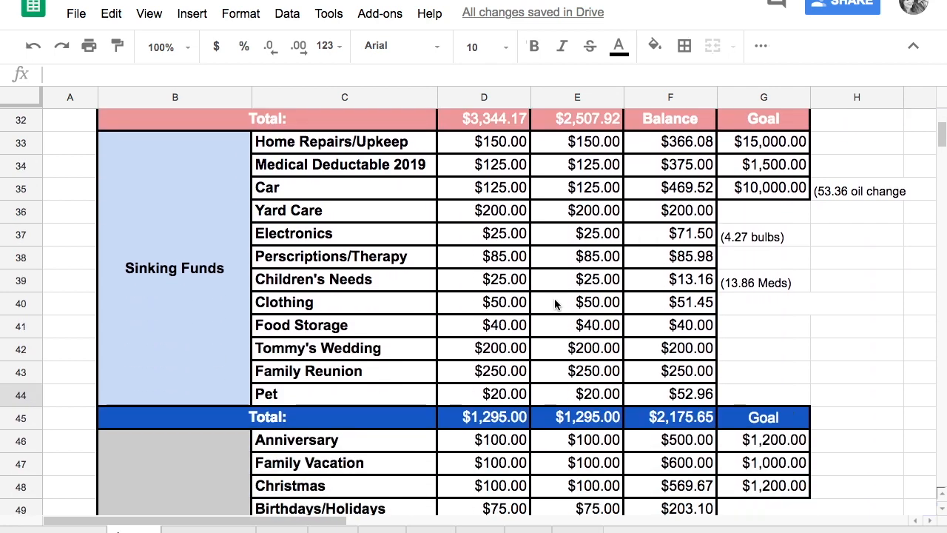
scroll(554, 303, "down", 1)
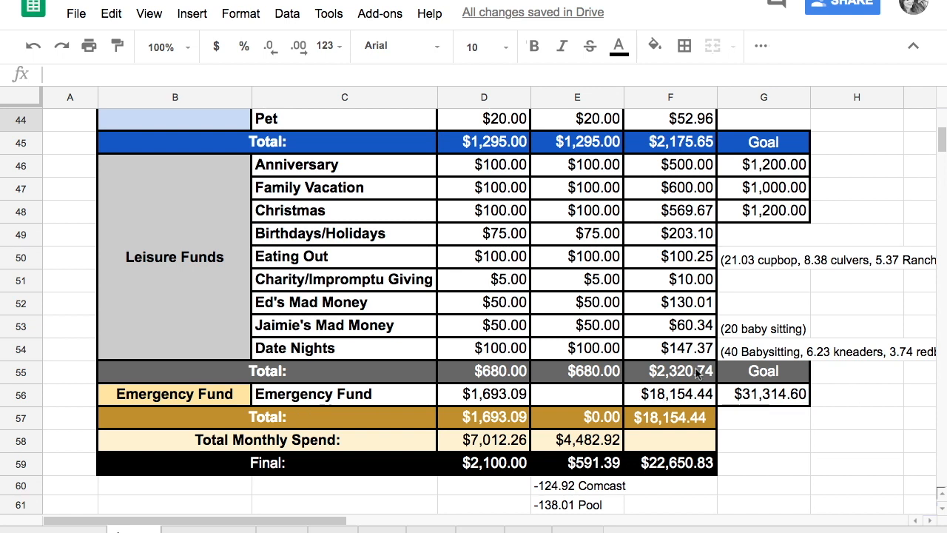
scroll(676, 303, "up", 1)
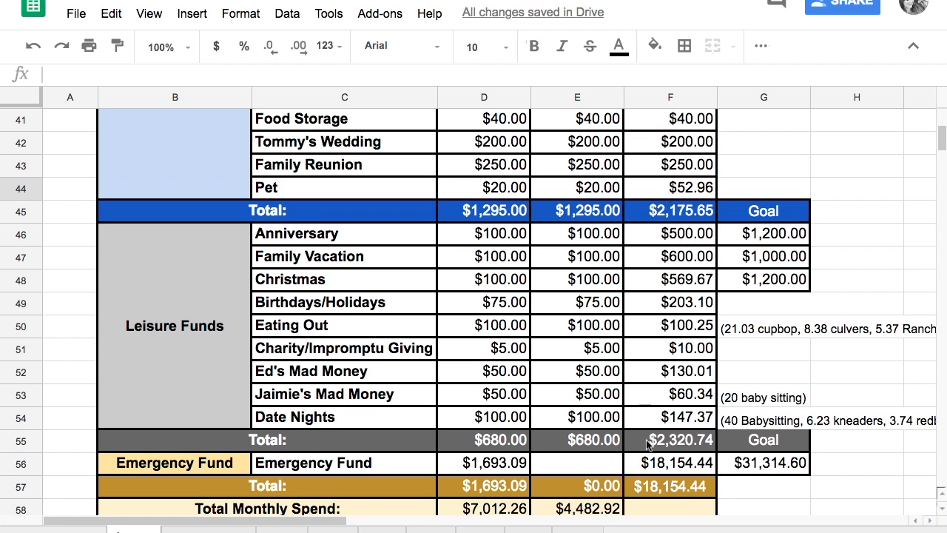
scroll(648, 444, "down", 1)
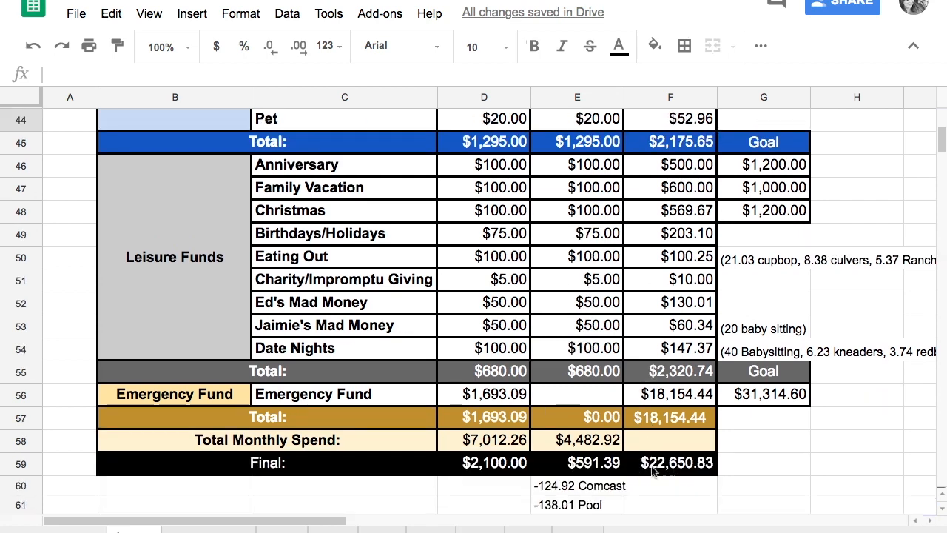